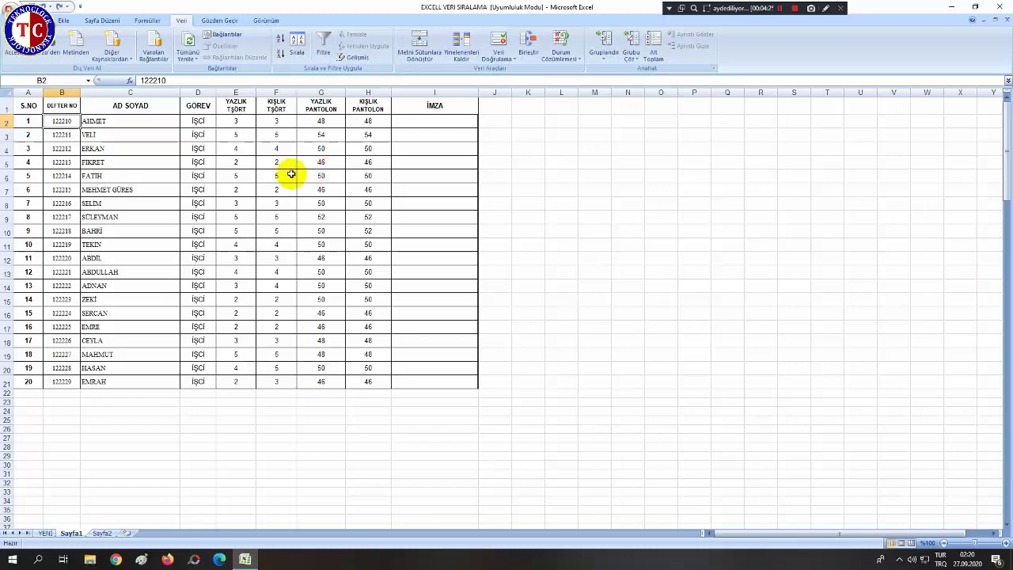
- Select the heading row, turn on AutoFilter, and check the YAZLIK TŞÖRT dropdown
{"action": "left_click", "coordinate": [62, 105]}
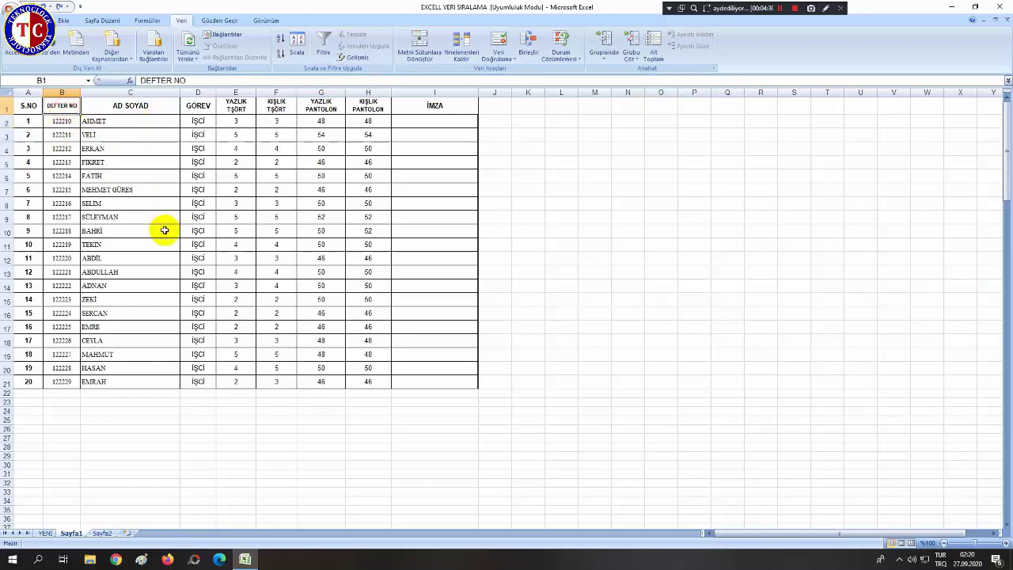
{"action": "left_click", "coordinate": [135, 206]}
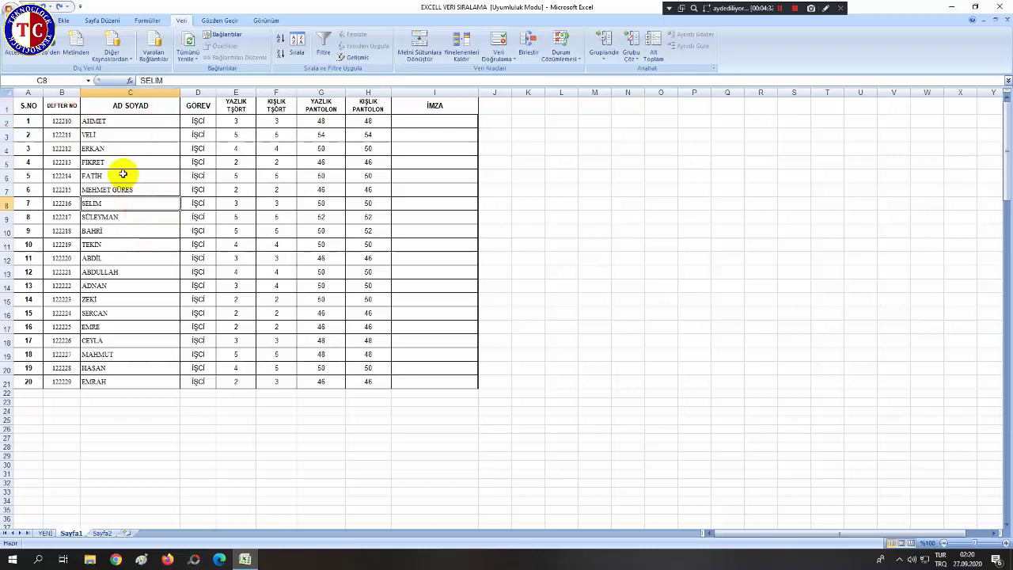
{"action": "left_click", "coordinate": [7, 108]}
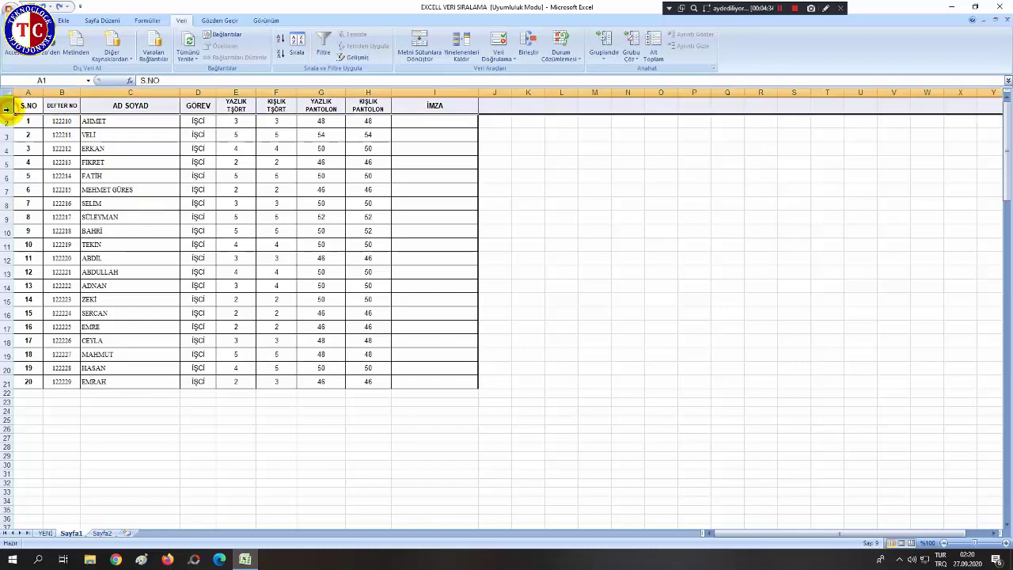
{"action": "left_click", "coordinate": [322, 47]}
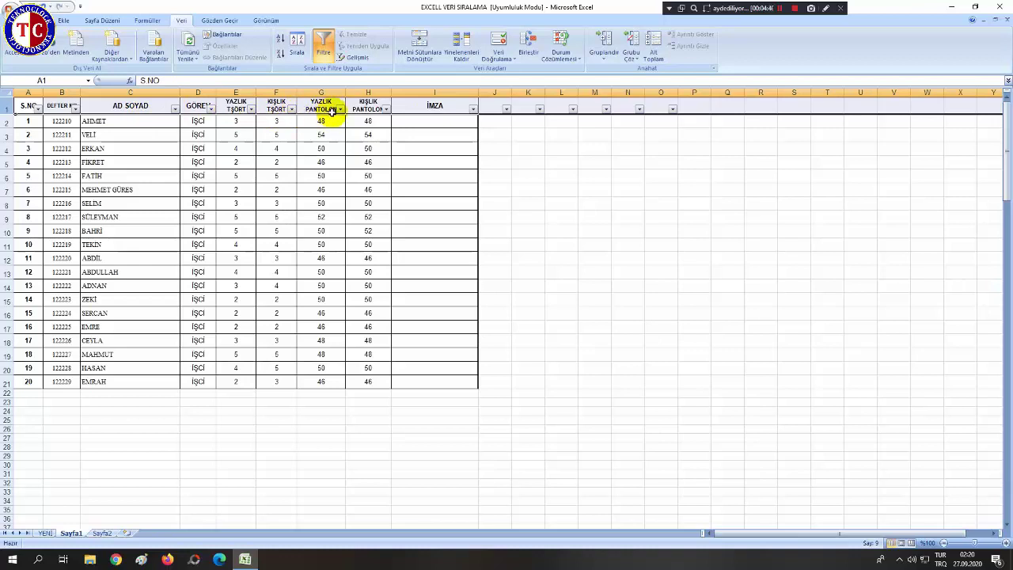
{"action": "left_click", "coordinate": [252, 110]}
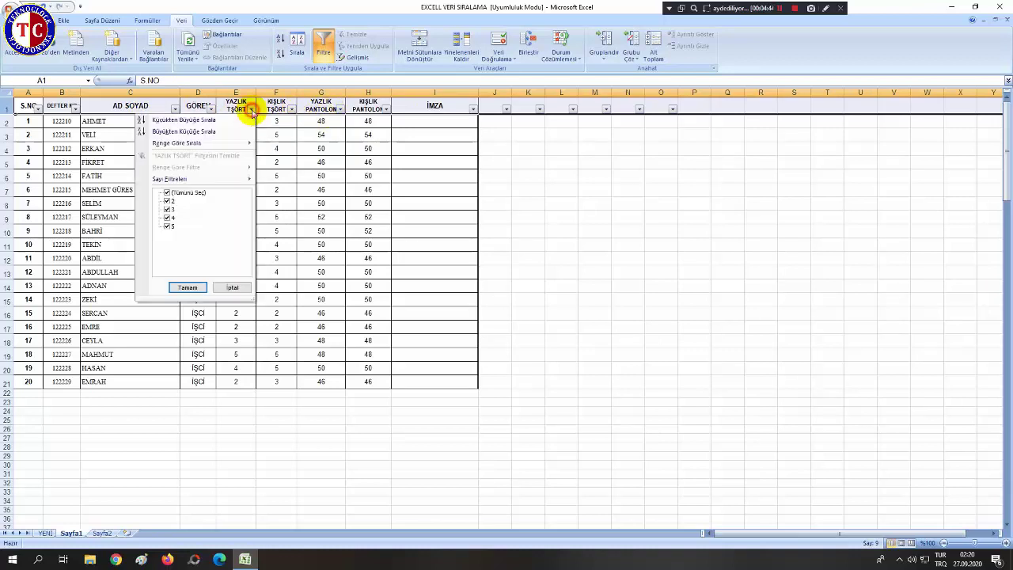
{"action": "left_click", "coordinate": [252, 110]}
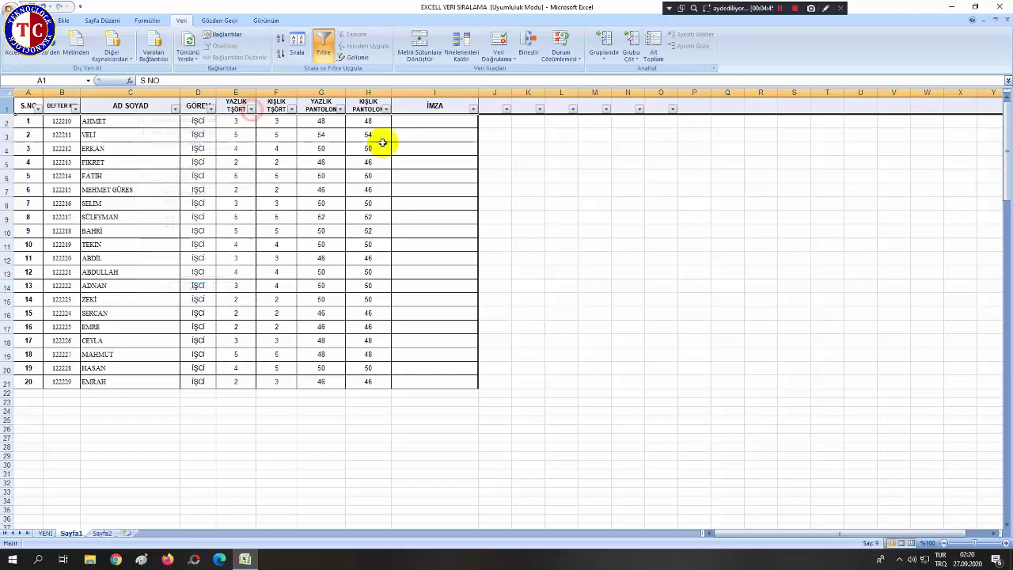
{"action": "left_click", "coordinate": [565, 163]}
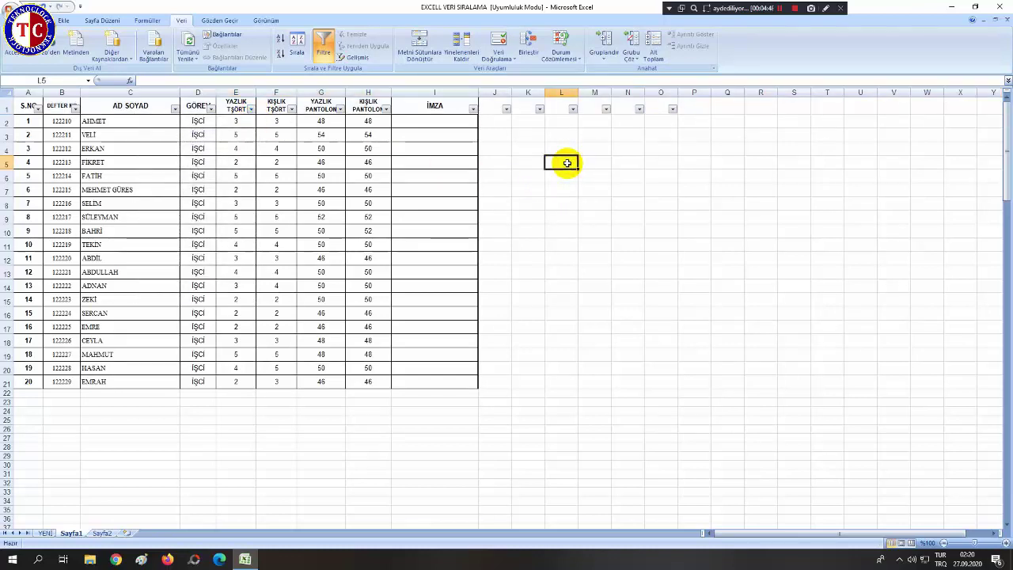
- Enter sizes 3, 4, 5, 6 across M5:P5 of the summary table
{"action": "type", "text": "TI"}
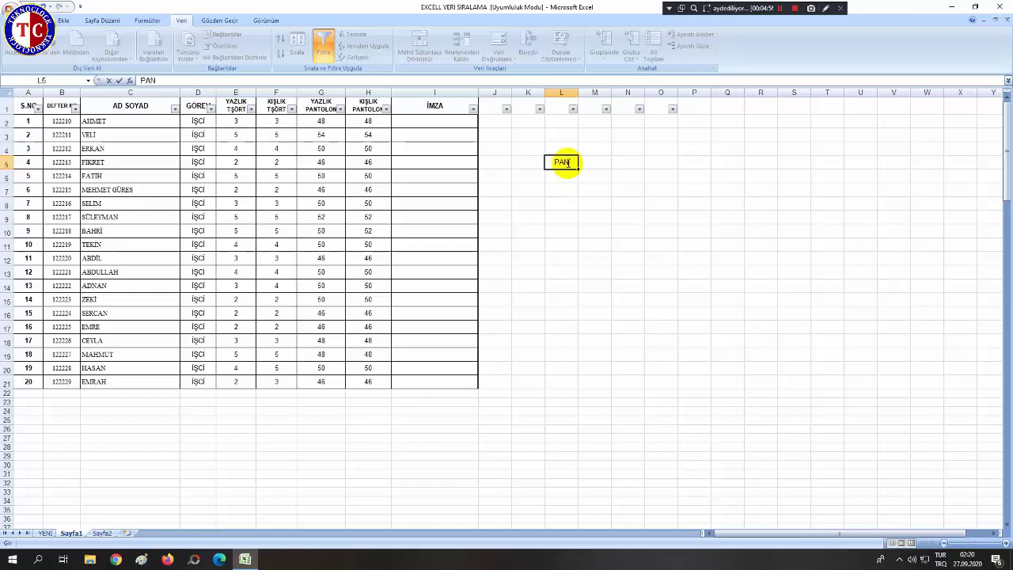
{"action": "key", "text": "Tab"}
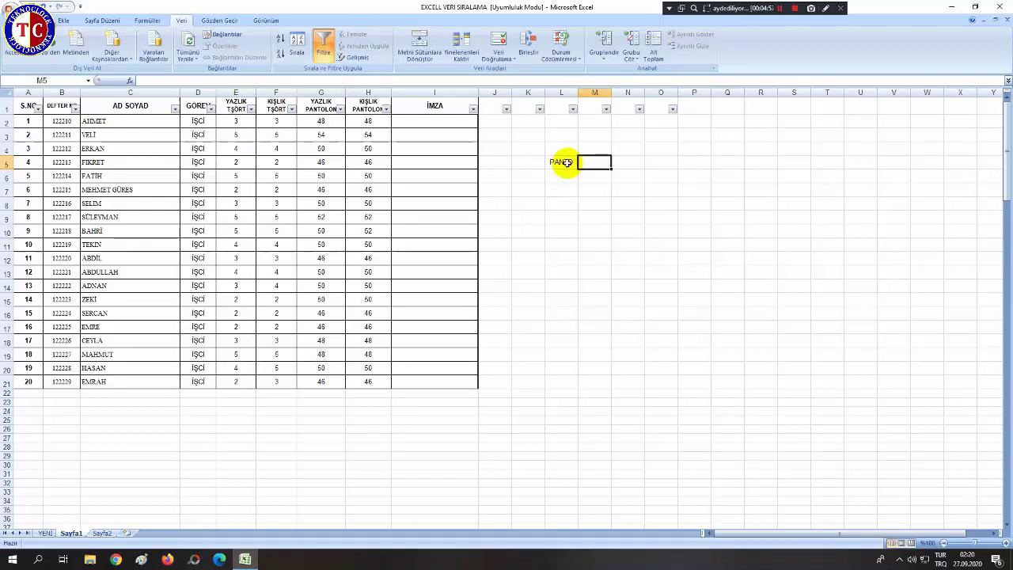
{"action": "type", "text": "3"}
{"action": "key", "text": "Tab"}
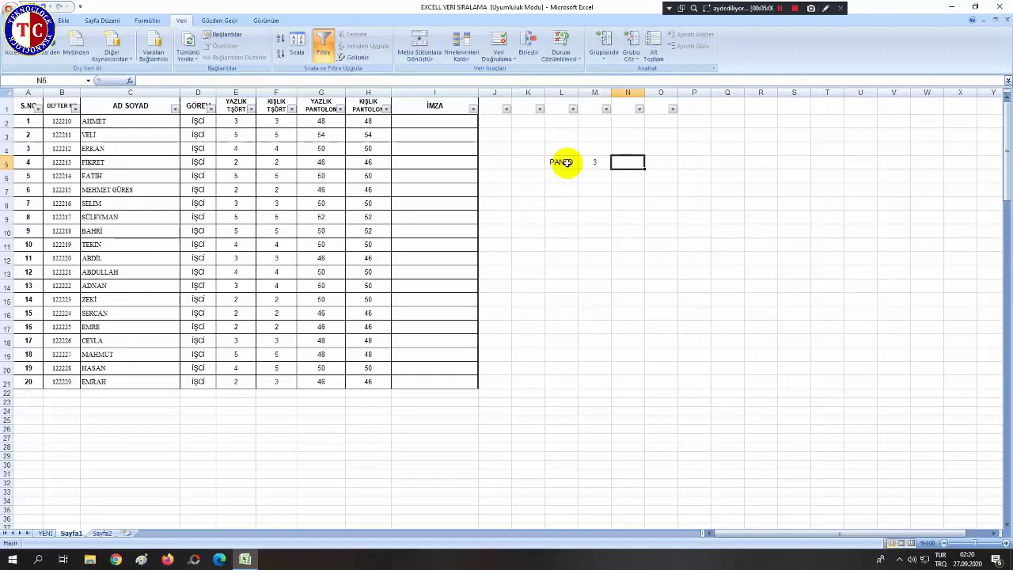
{"action": "type", "text": "4"}
{"action": "key", "text": "Tab"}
{"action": "type", "text": "5"}
{"action": "key", "text": "Tab"}
{"action": "type", "text": "6"}
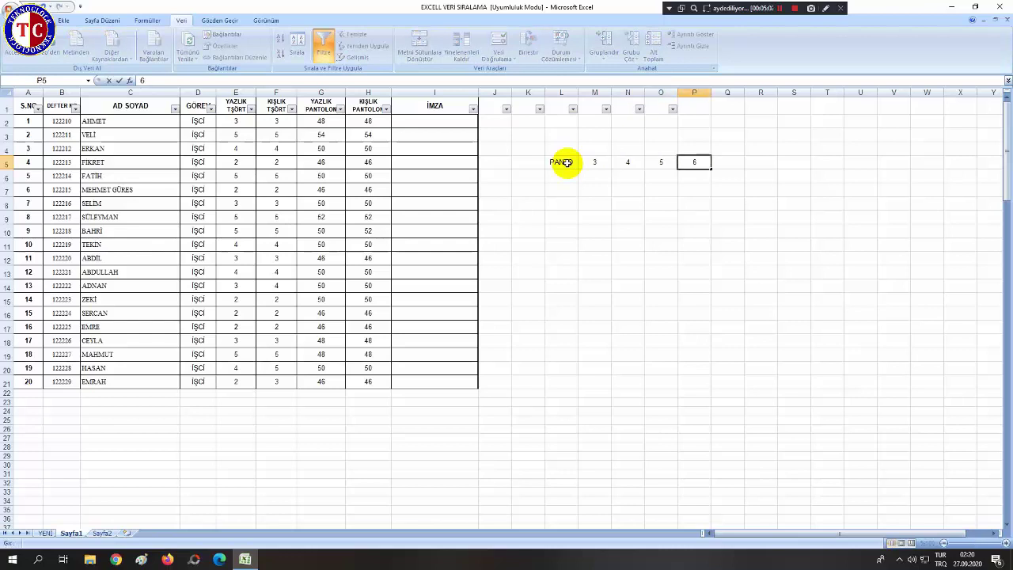
{"action": "key", "text": "Return"}
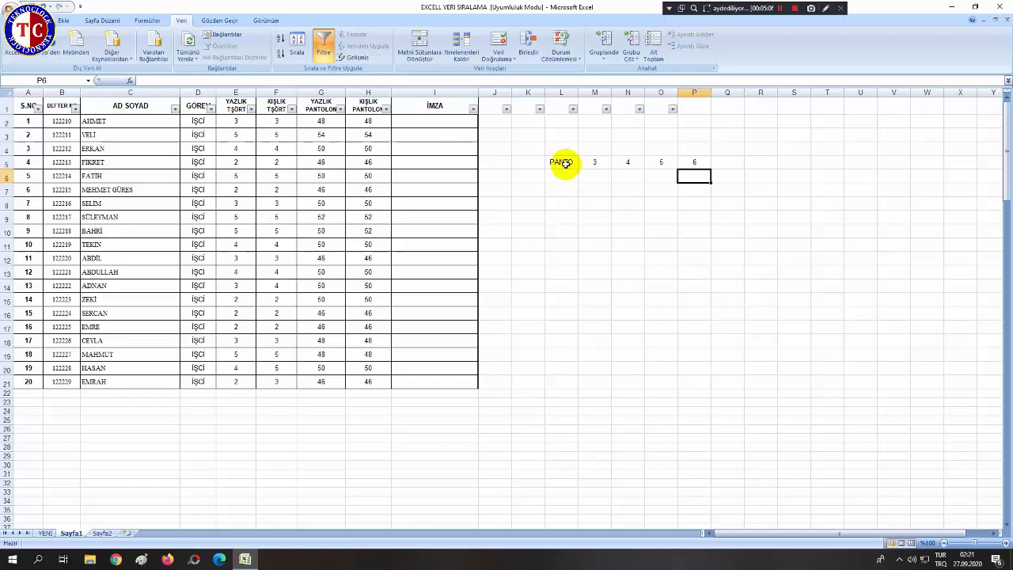
- Clear L5 and enter row labels Y.TŞO, K.TŞO, Y.PAN, K.PAN in L6:L9
{"action": "left_click", "coordinate": [560, 162]}
{"action": "key", "text": "Delete"}
{"action": "left_click", "coordinate": [570, 179]}
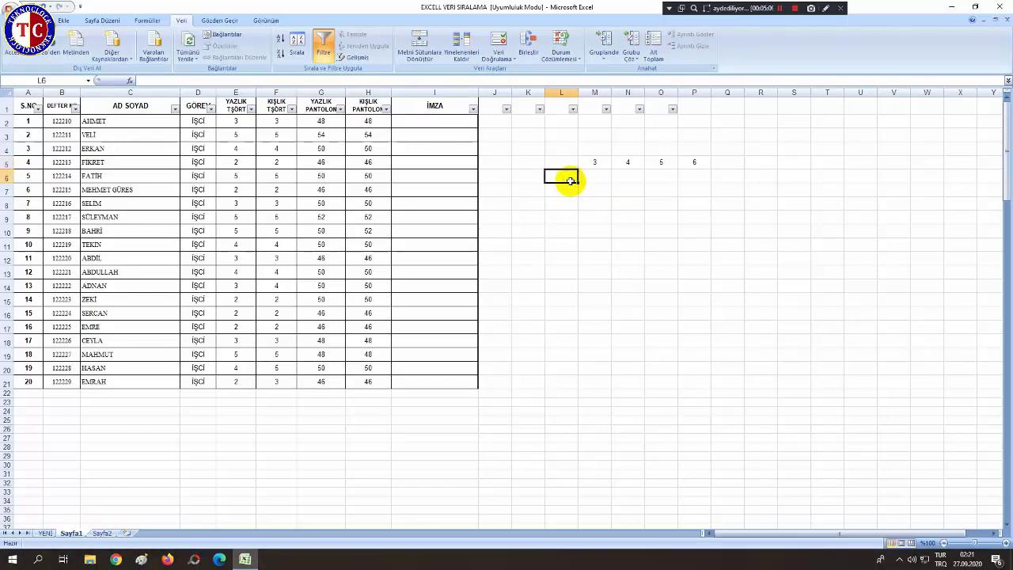
{"action": "type", "text": "Y TŞO"}
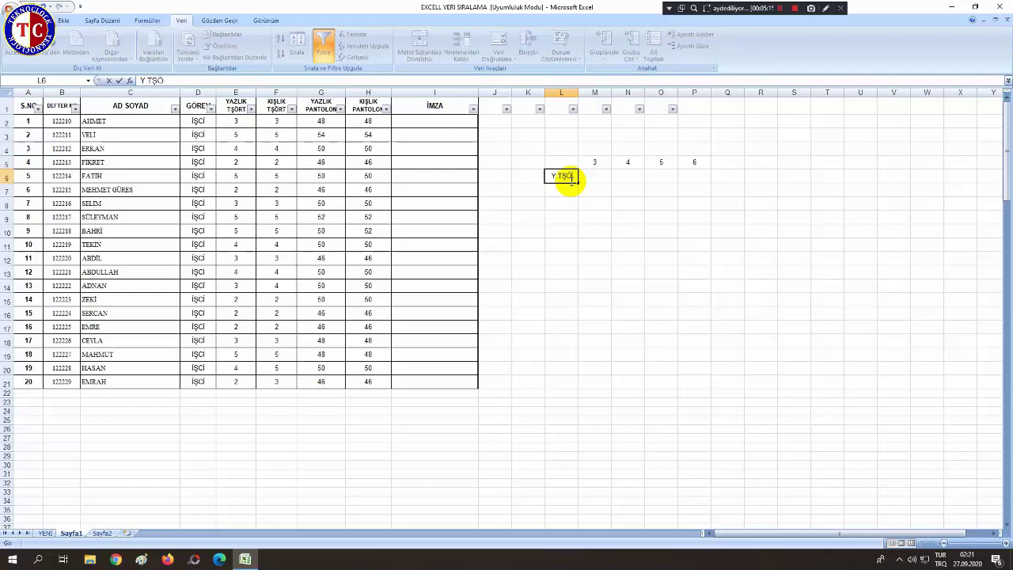
{"action": "key", "text": "Return"}
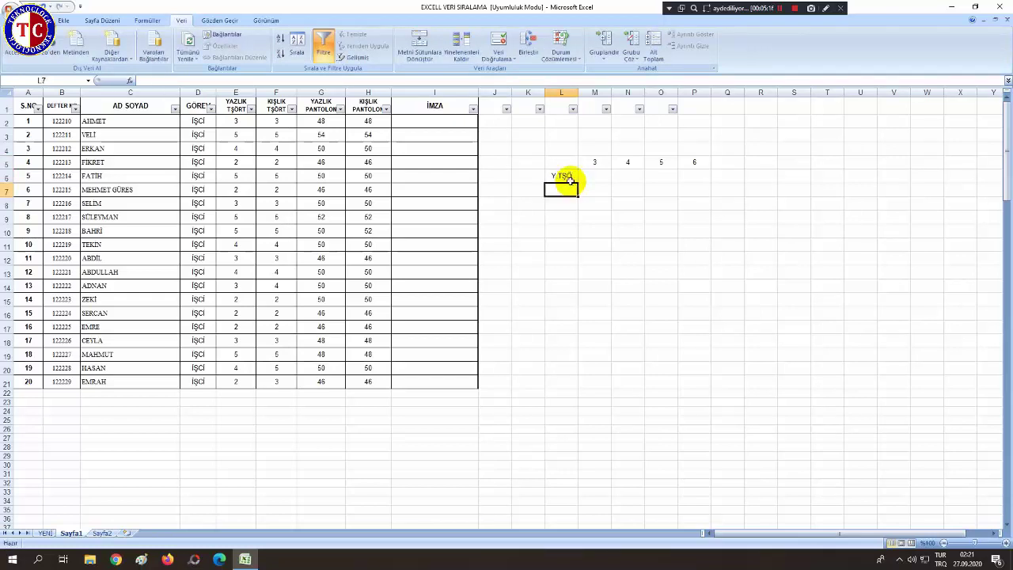
{"action": "type", "text": "K TŞO"}
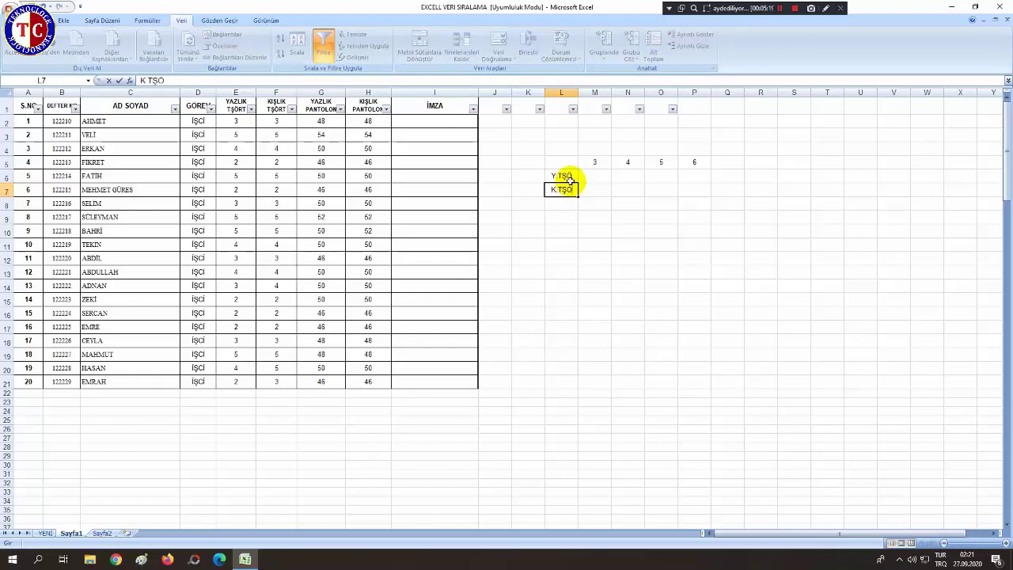
{"action": "key", "text": "Return"}
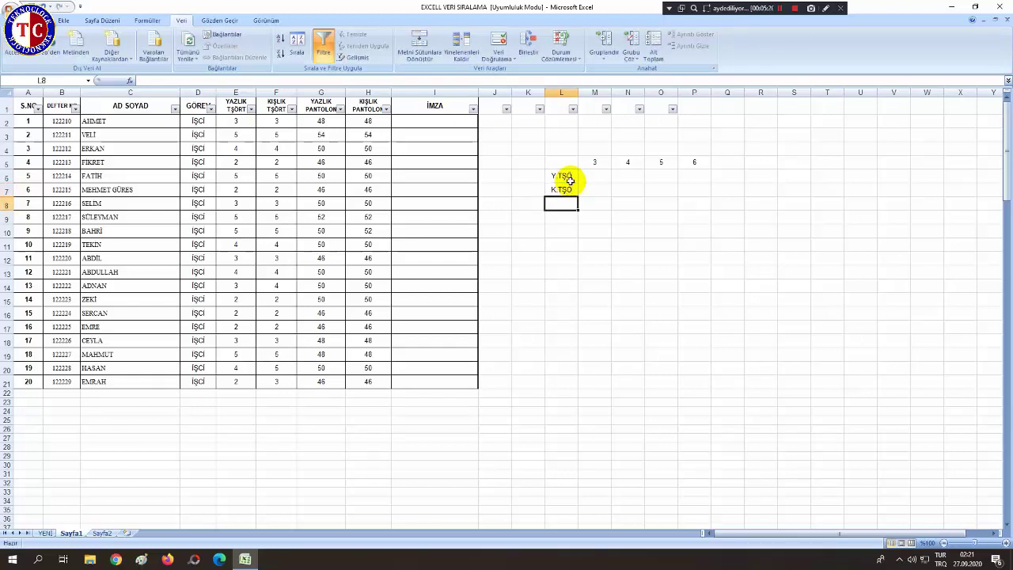
{"action": "type", "text": "Y.P"}
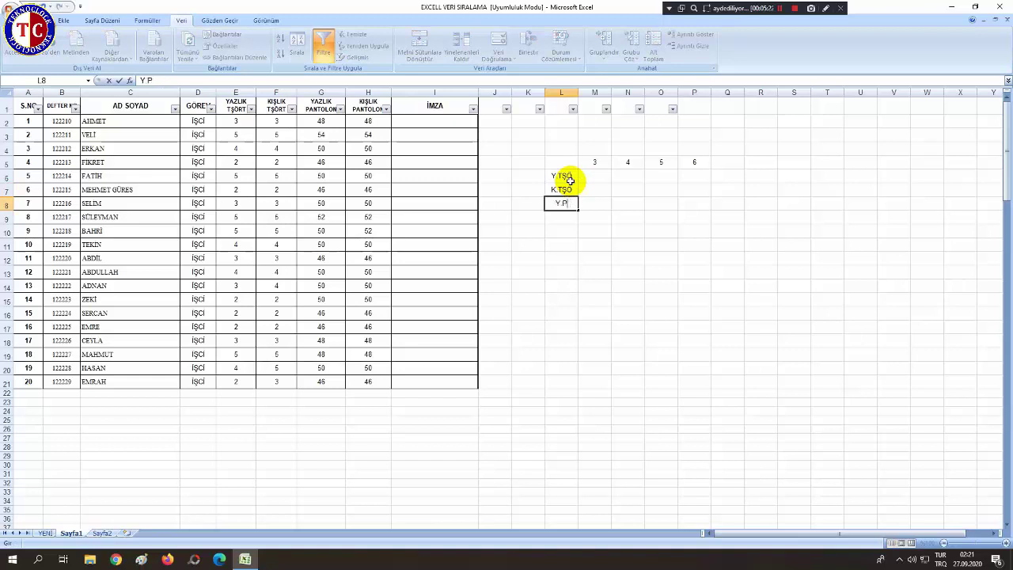
{"action": "type", "text": "AN"}
{"action": "key", "text": "Return"}
{"action": "type", "text": "K."}
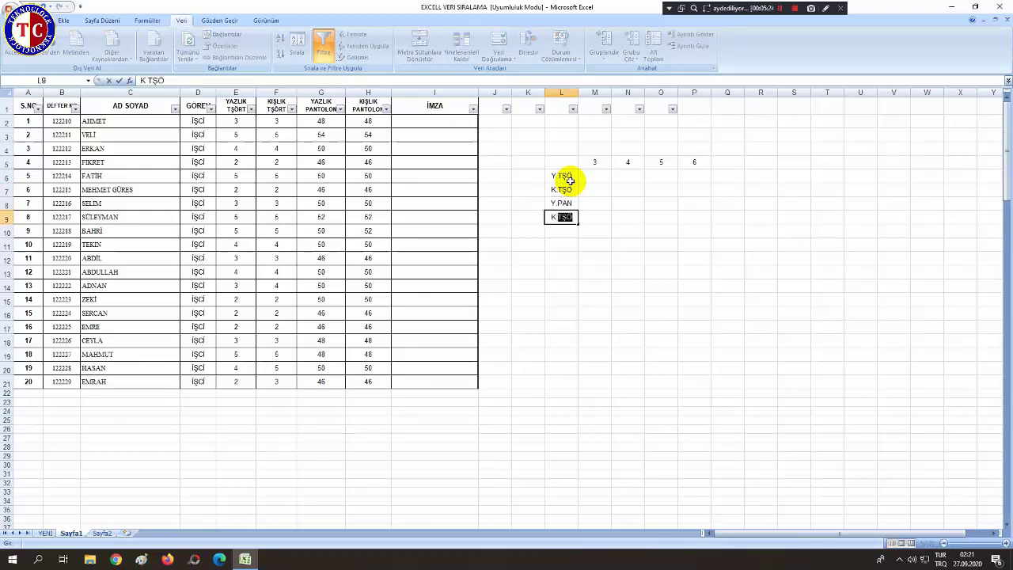
{"action": "type", "text": ".PAN"}
{"action": "key", "text": "Return"}
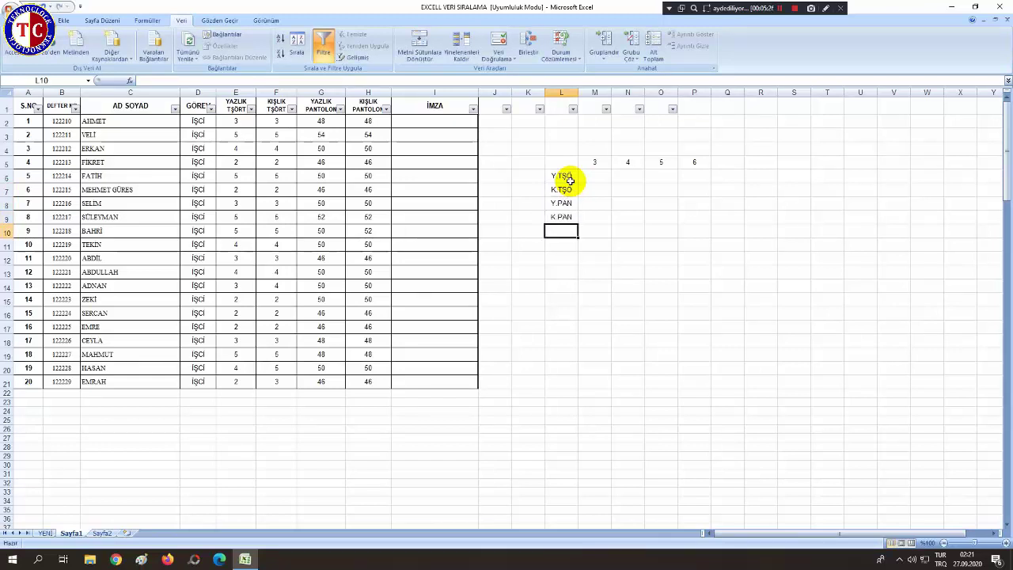
- Remove the Y.PAN and K.PAN labels from the summary table
{"action": "left_click_drag", "start_coordinate": [560, 164], "coordinate": [686, 219]}
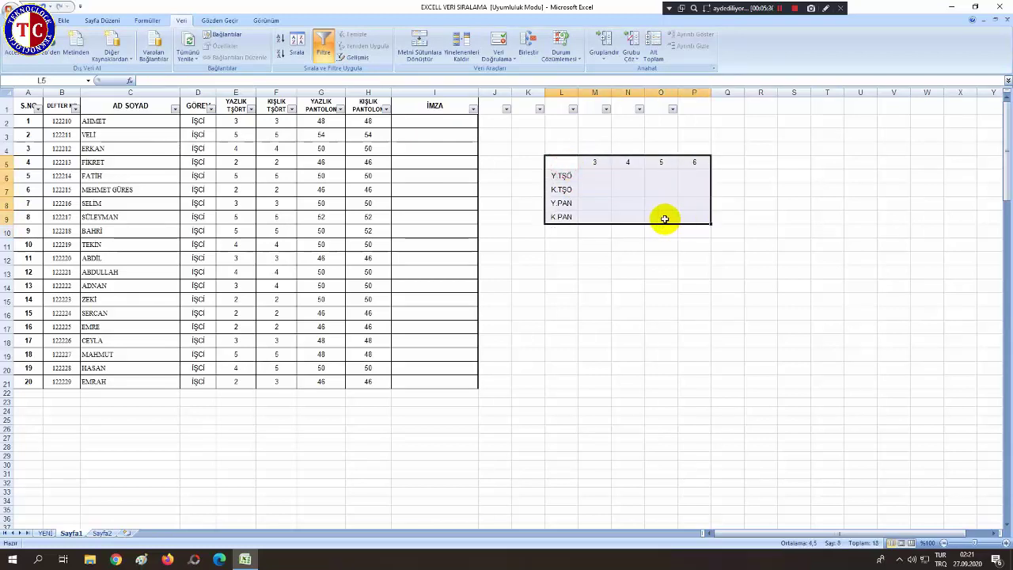
{"action": "left_click_drag", "start_coordinate": [564, 203], "coordinate": [576, 216]}
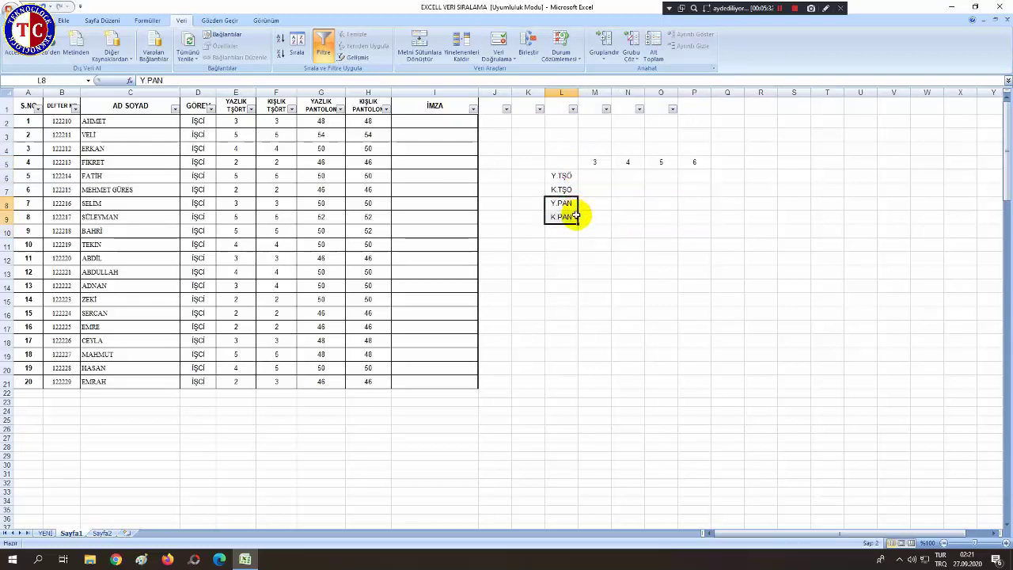
{"action": "key", "text": "Delete"}
{"action": "left_click", "coordinate": [631, 214]}
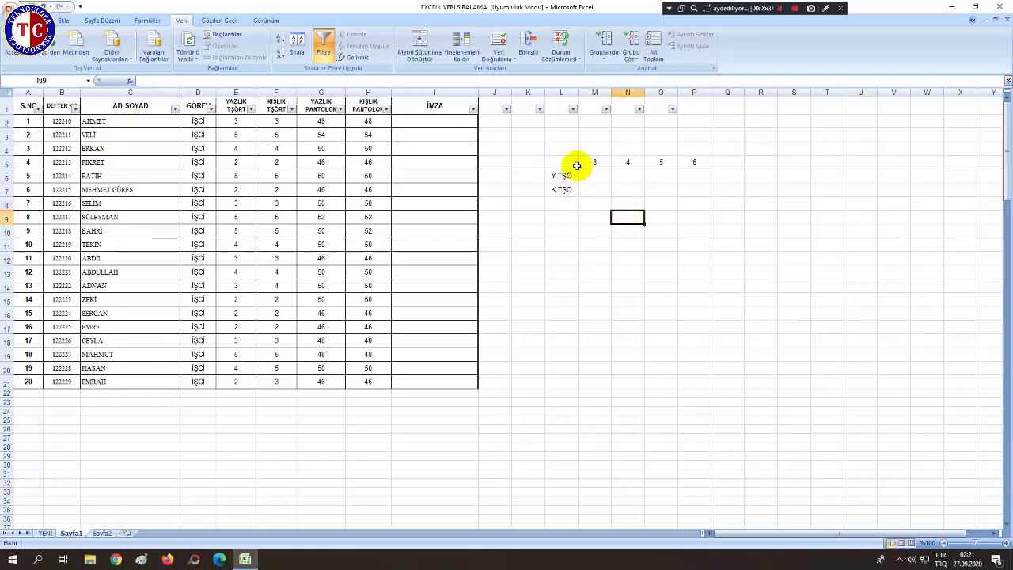
- Renumber the size headings to start at 1 and 2, so sizes run 1–6
{"action": "left_click_drag", "start_coordinate": [577, 166], "coordinate": [683, 186]}
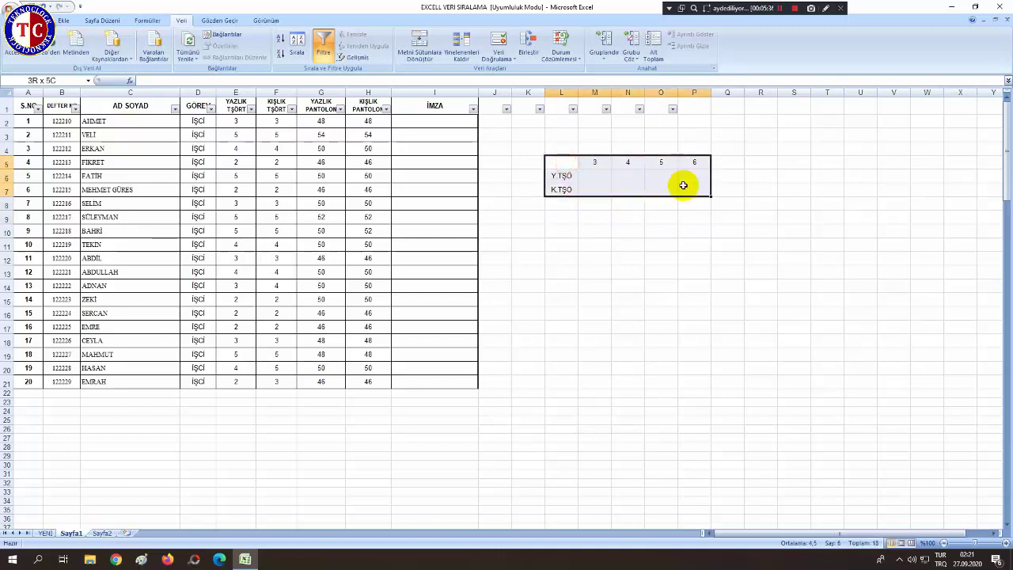
{"action": "left_click", "coordinate": [607, 162]}
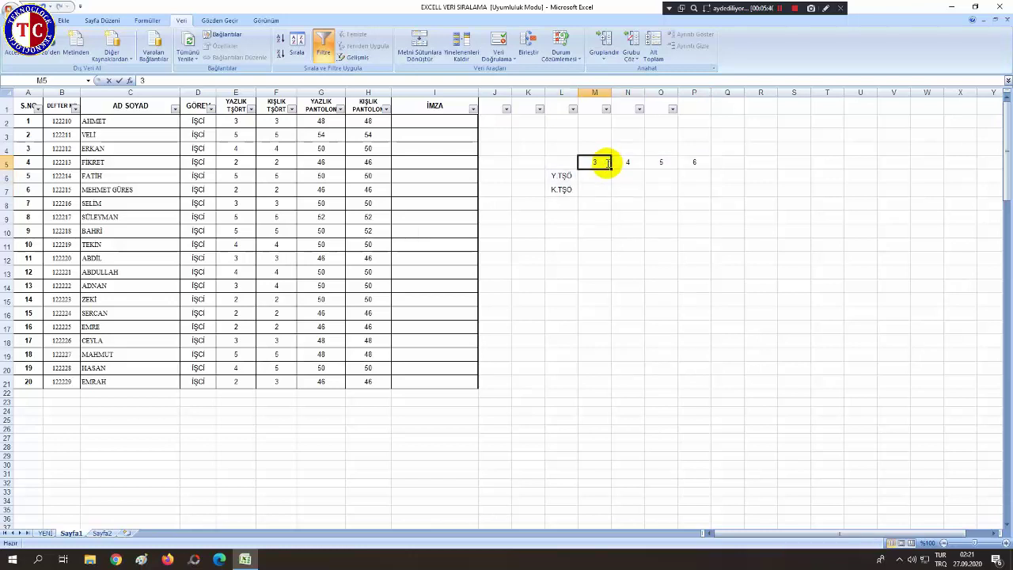
{"action": "type", "text": "1"}
{"action": "key", "text": "Tab"}
{"action": "type", "text": "2"}
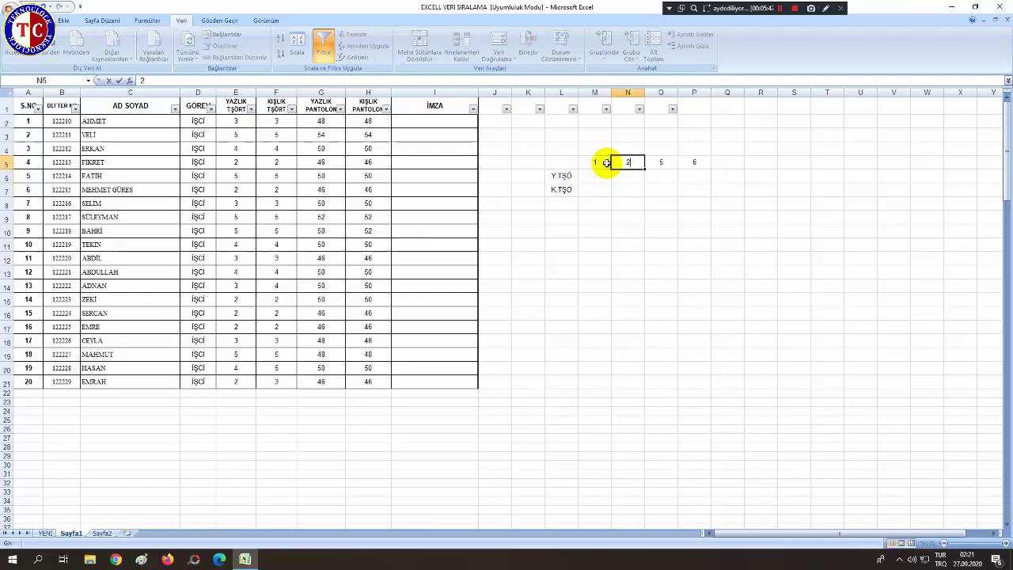
{"action": "key", "text": "Return"}
{"action": "left_click_drag", "start_coordinate": [606, 163], "coordinate": [762, 166]}
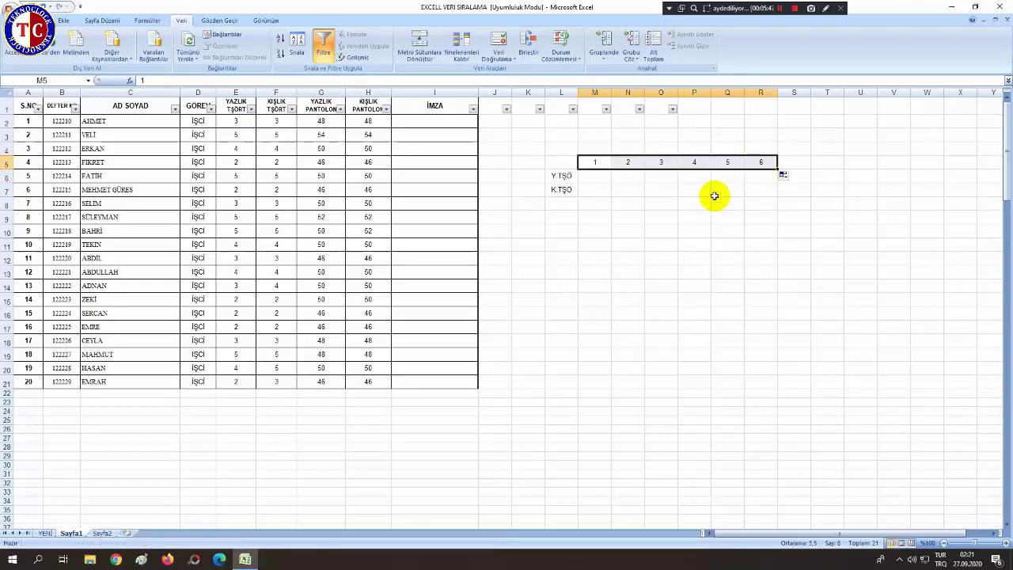
- Apply All Borders to the summary table L5:R7
{"action": "left_click", "coordinate": [697, 203]}
{"action": "mouse_move", "coordinate": [573, 162]}
{"action": "left_mouse_down"}
{"action": "mouse_move", "coordinate": [645, 191]}
{"action": "mouse_move", "coordinate": [756, 192]}
{"action": "left_mouse_up"}
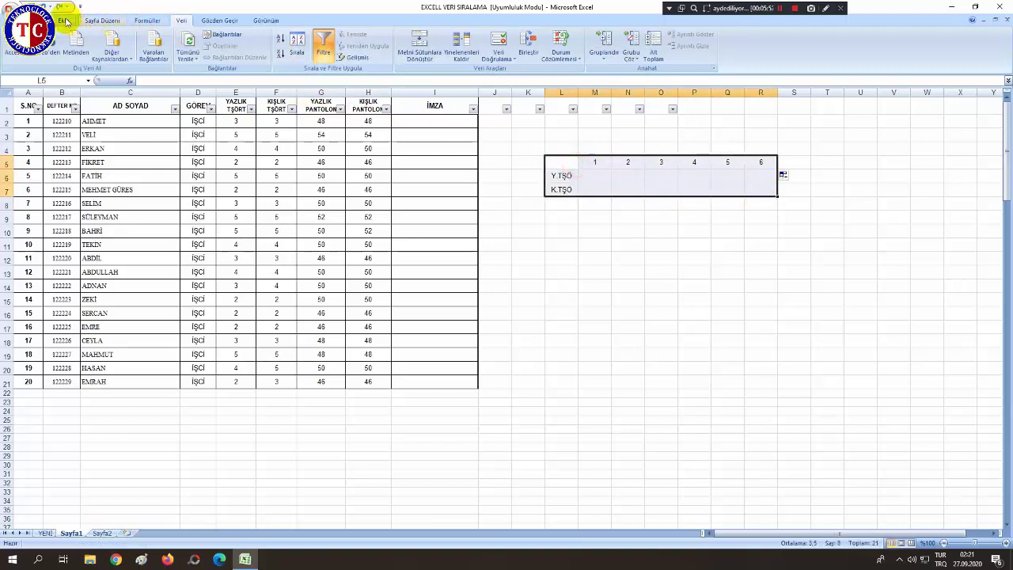
{"action": "left_click", "coordinate": [38, 21]}
{"action": "left_click", "coordinate": [142, 54]}
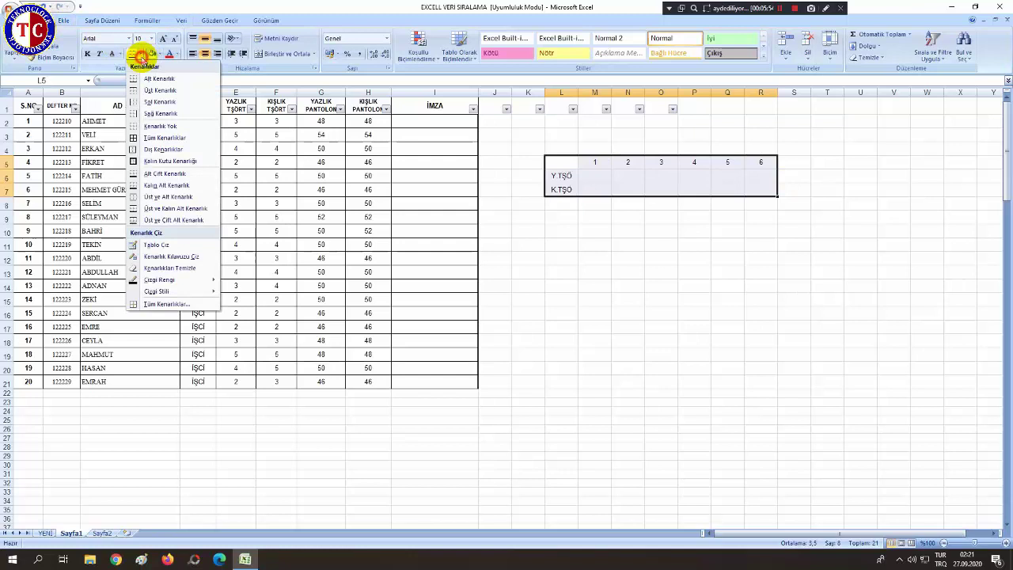
{"action": "left_click", "coordinate": [162, 138]}
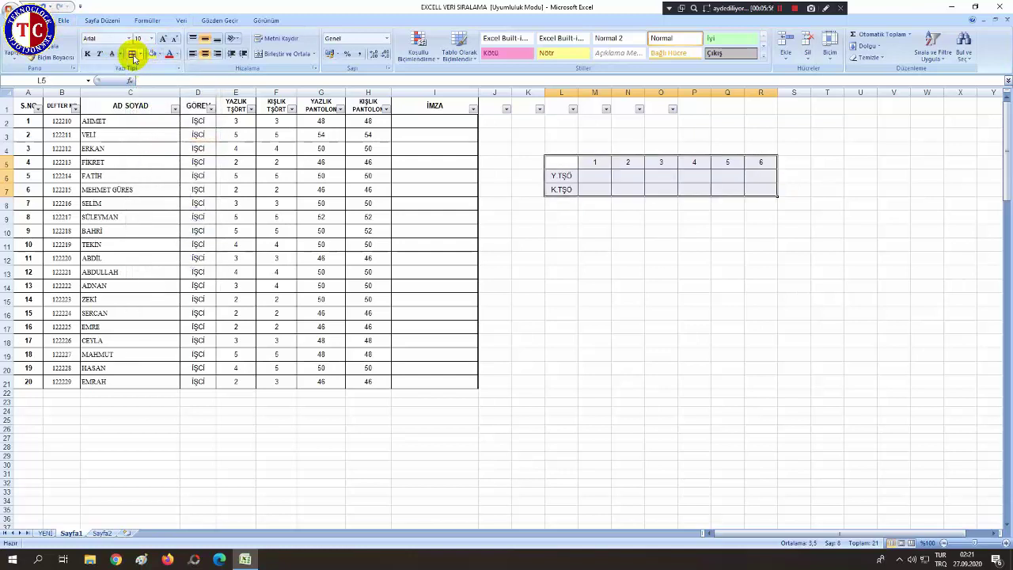
{"action": "left_click", "coordinate": [633, 243]}
{"action": "left_click", "coordinate": [596, 180]}
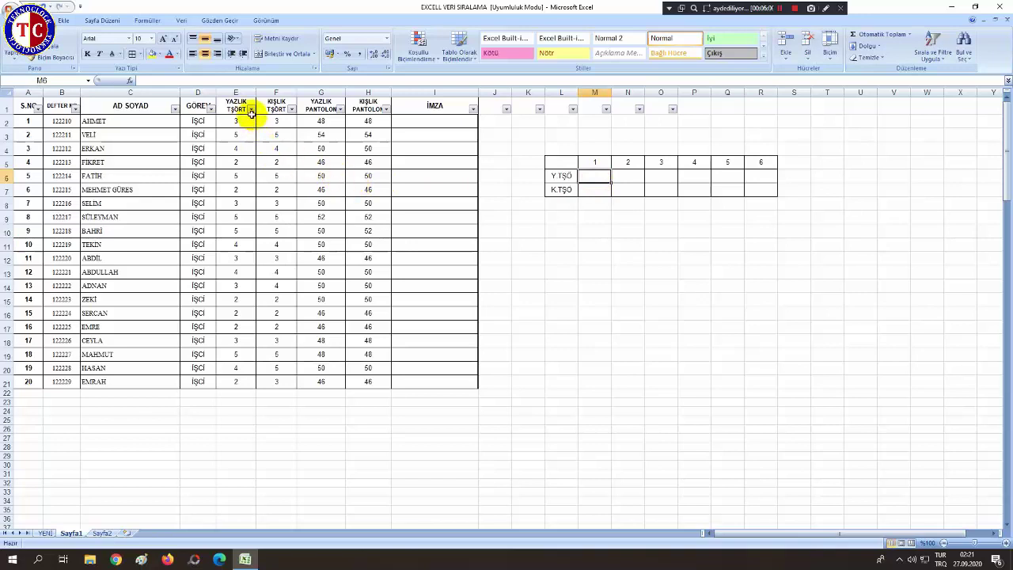
- Filter YAZLIK TŞÖRT to size 2 only, leaving 6 of 20 staff visible
{"action": "left_click", "coordinate": [251, 109]}
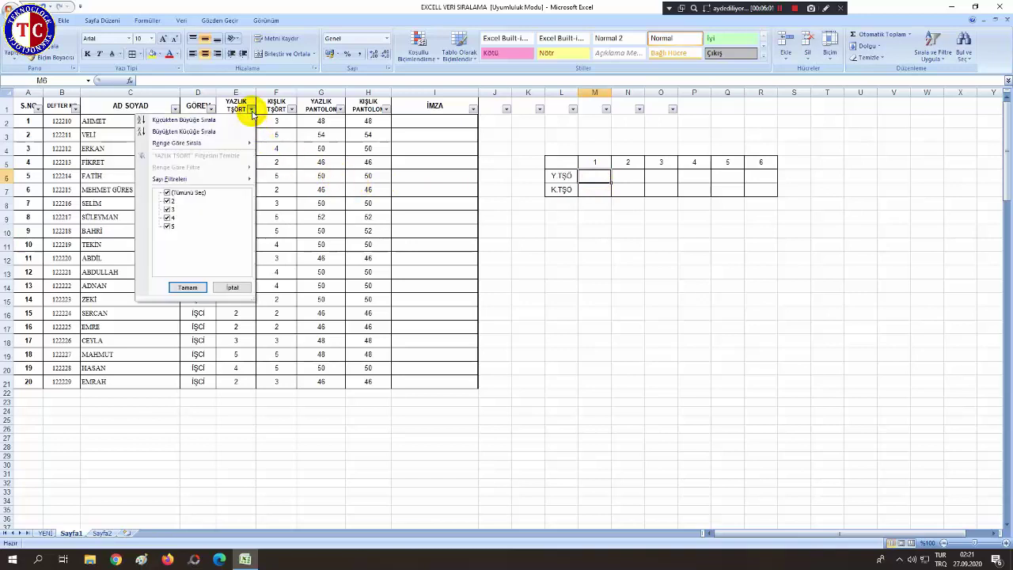
{"action": "left_click", "coordinate": [168, 193]}
{"action": "left_click", "coordinate": [167, 193]}
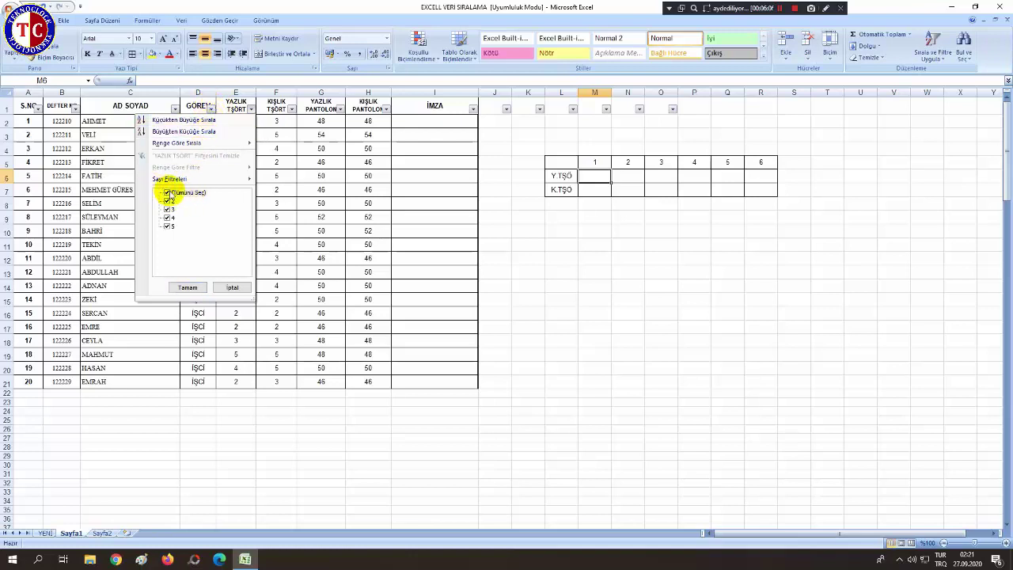
{"action": "left_click", "coordinate": [167, 193]}
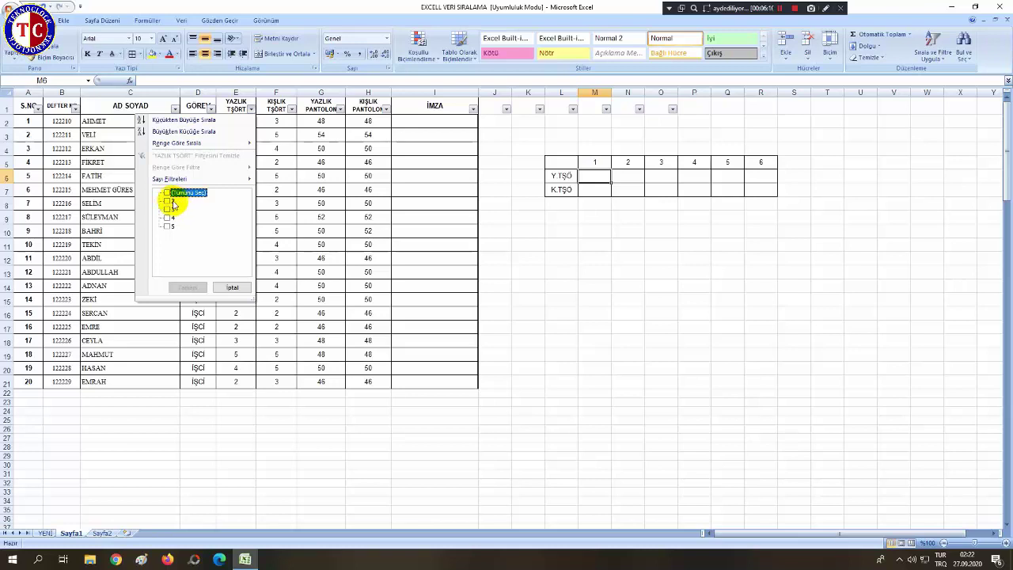
{"action": "left_click", "coordinate": [168, 202]}
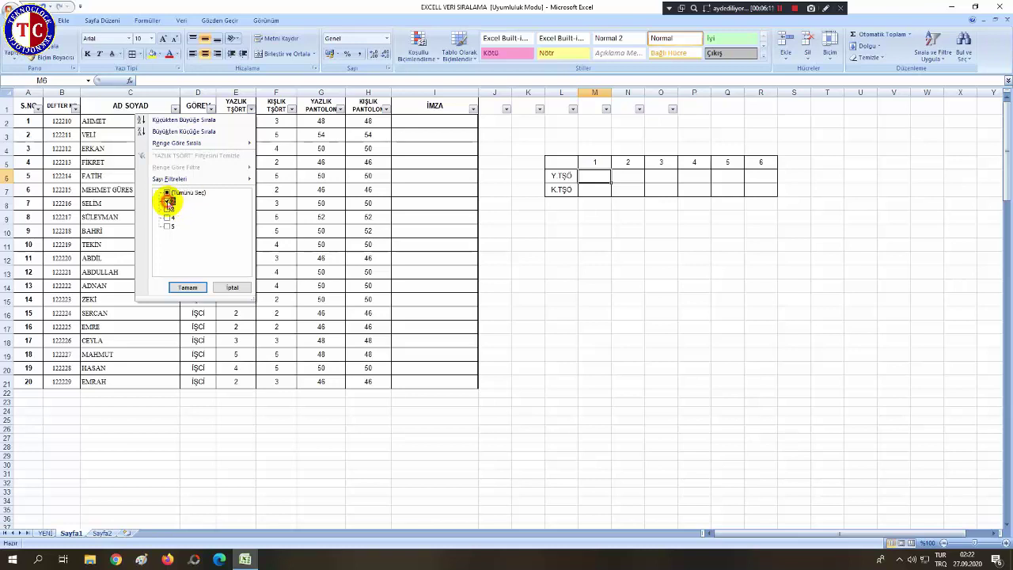
{"action": "left_click", "coordinate": [190, 287]}
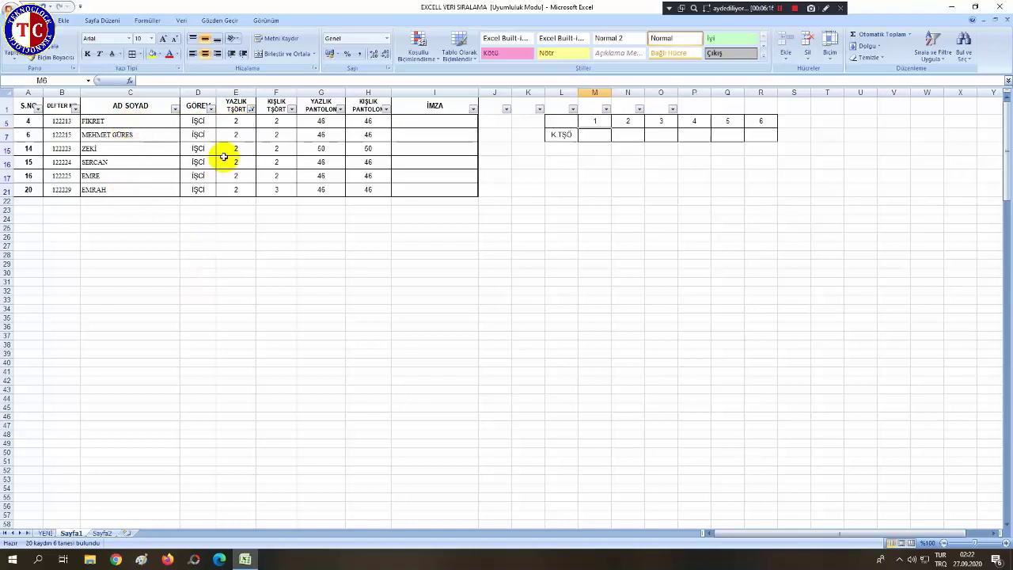
- Count the visible size-2 rows and delete values mistakenly typed in M7:N7
{"action": "left_click", "coordinate": [243, 127]}
{"action": "left_click_drag", "start_coordinate": [243, 126], "coordinate": [241, 188]}
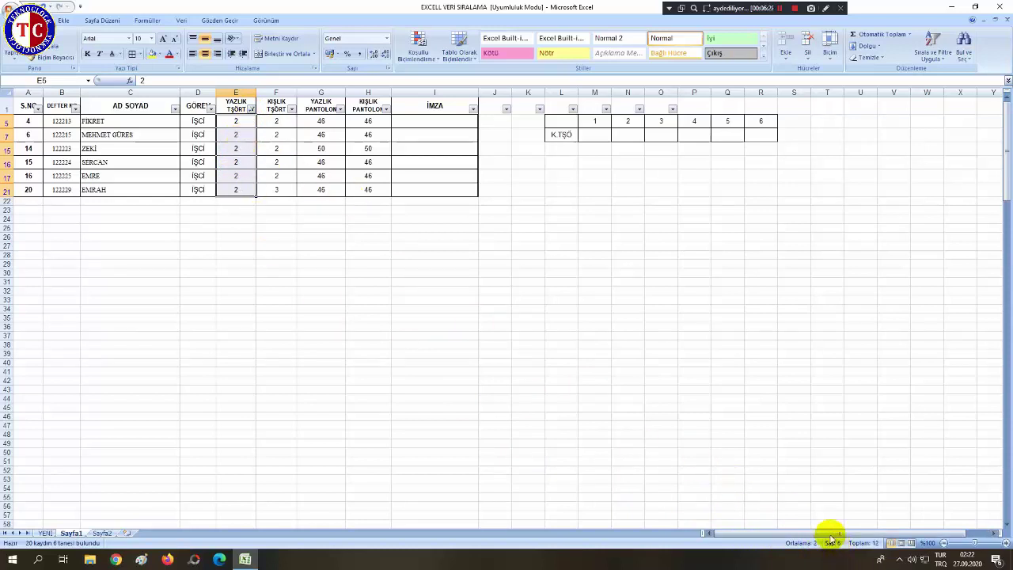
{"action": "left_click", "coordinate": [604, 136]}
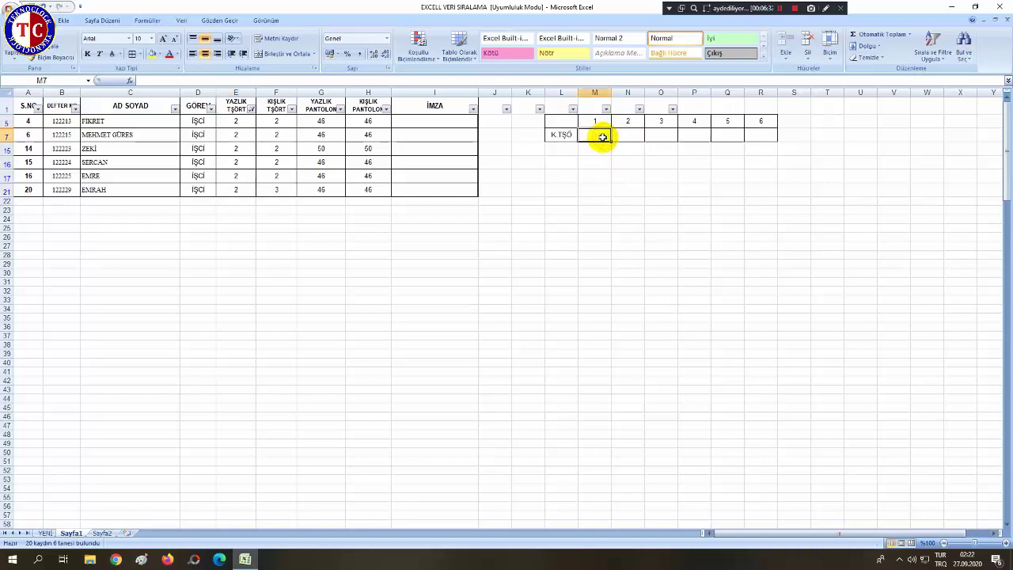
{"action": "type", "text": "0"}
{"action": "key", "text": "Tab"}
{"action": "type", "text": "6"}
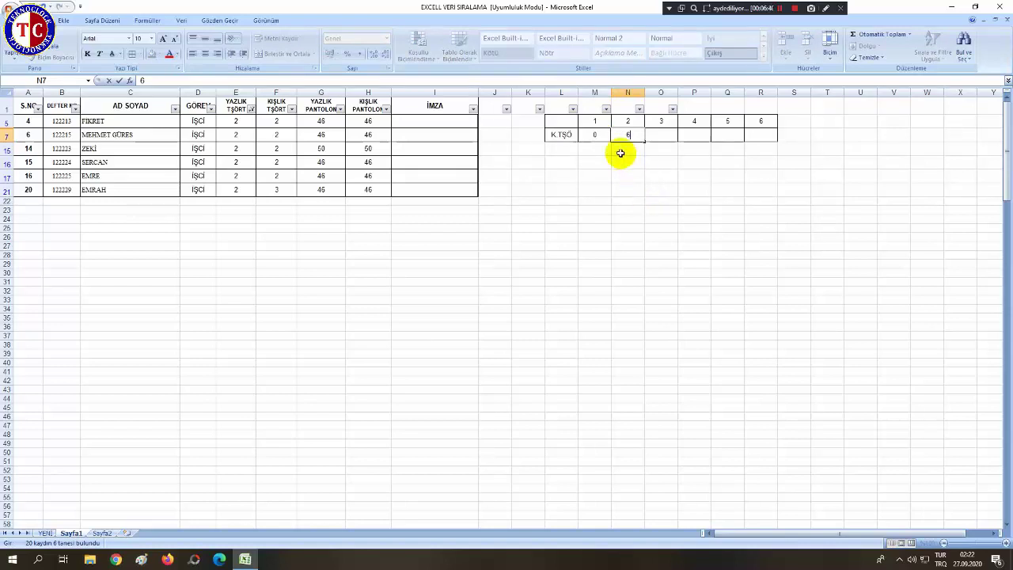
{"action": "left_click_drag", "start_coordinate": [604, 133], "coordinate": [622, 134]}
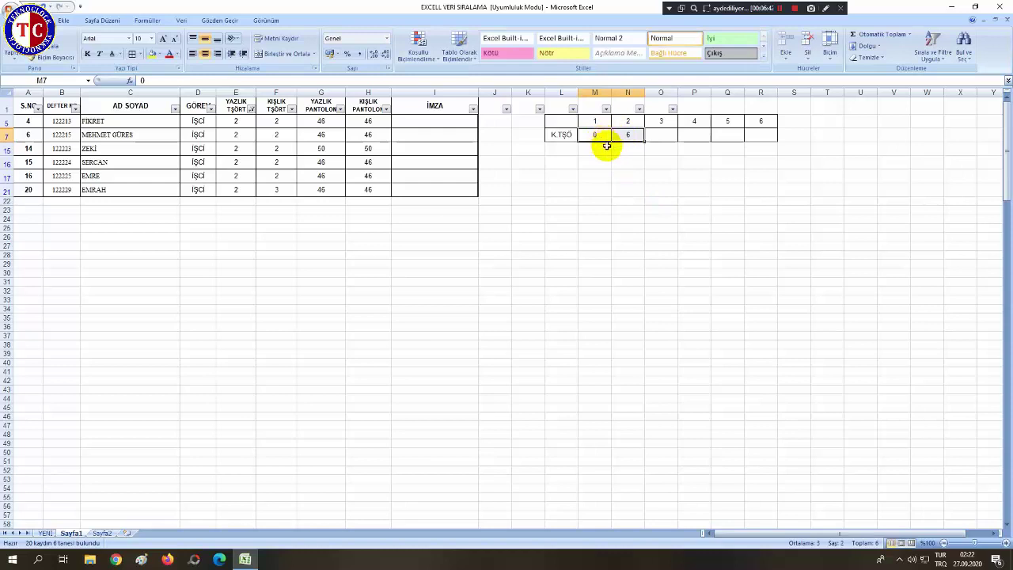
{"action": "key", "text": "Delete"}
{"action": "left_click", "coordinate": [615, 161]}
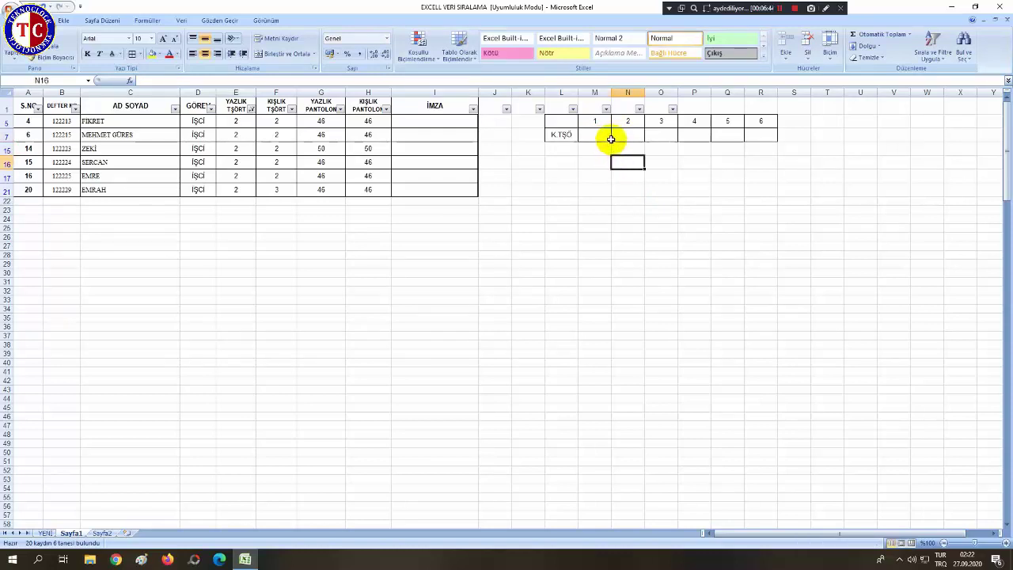
- Clear the T-shirt filter and enter 6 in N6 for size 2
{"action": "left_click", "coordinate": [251, 109]}
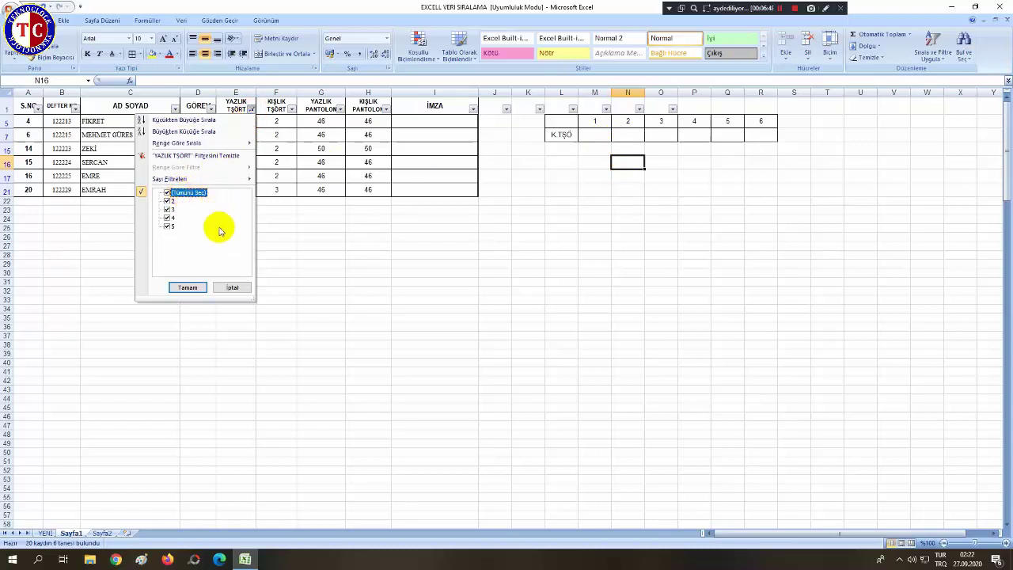
{"action": "left_click", "coordinate": [198, 287]}
{"action": "left_click", "coordinate": [627, 177]}
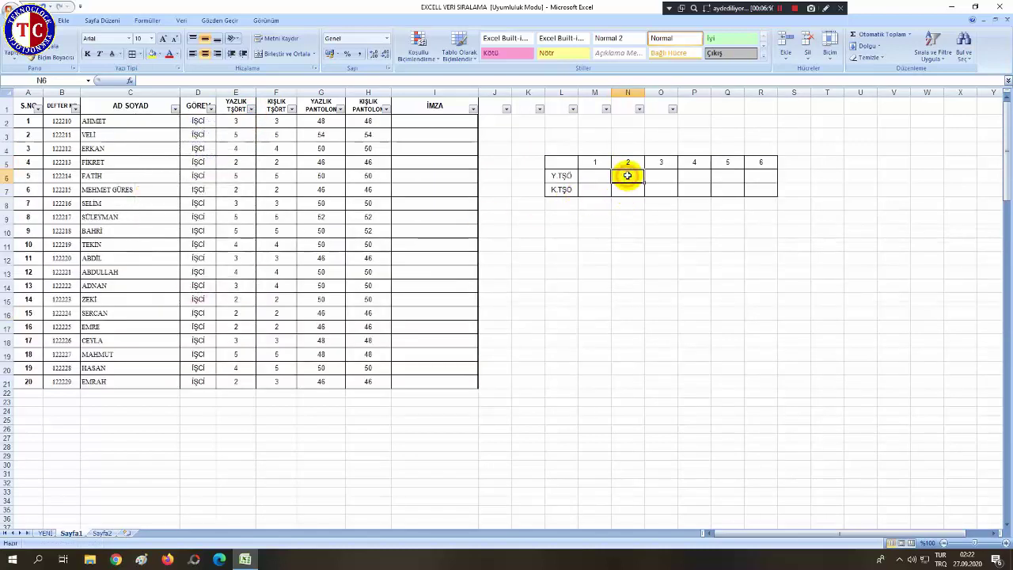
{"action": "type", "text": "6"}
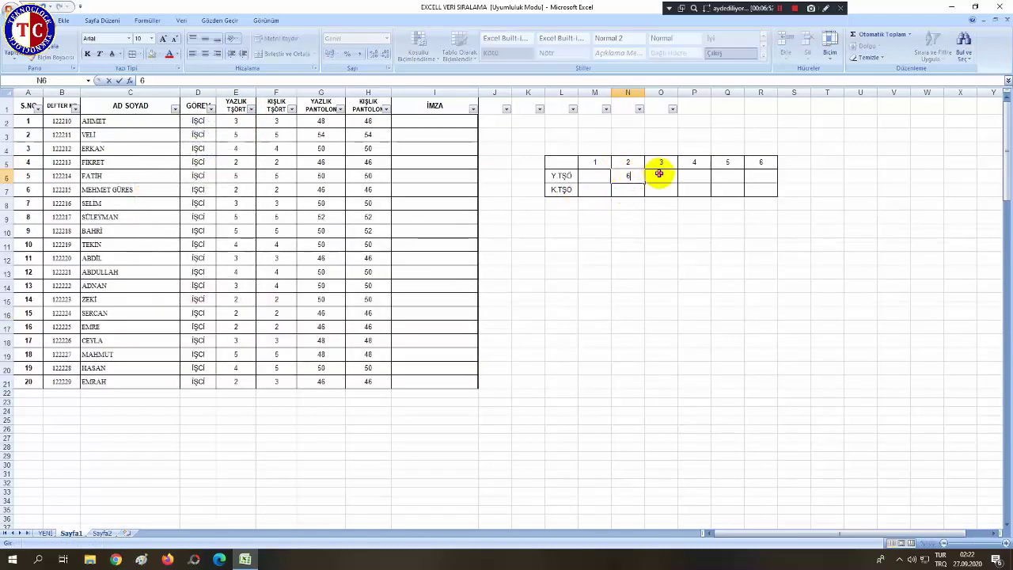
{"action": "left_click", "coordinate": [661, 176]}
- Filter YAZLIK TŞÖRT to size 3 and count the matching rows
{"action": "left_click", "coordinate": [252, 110]}
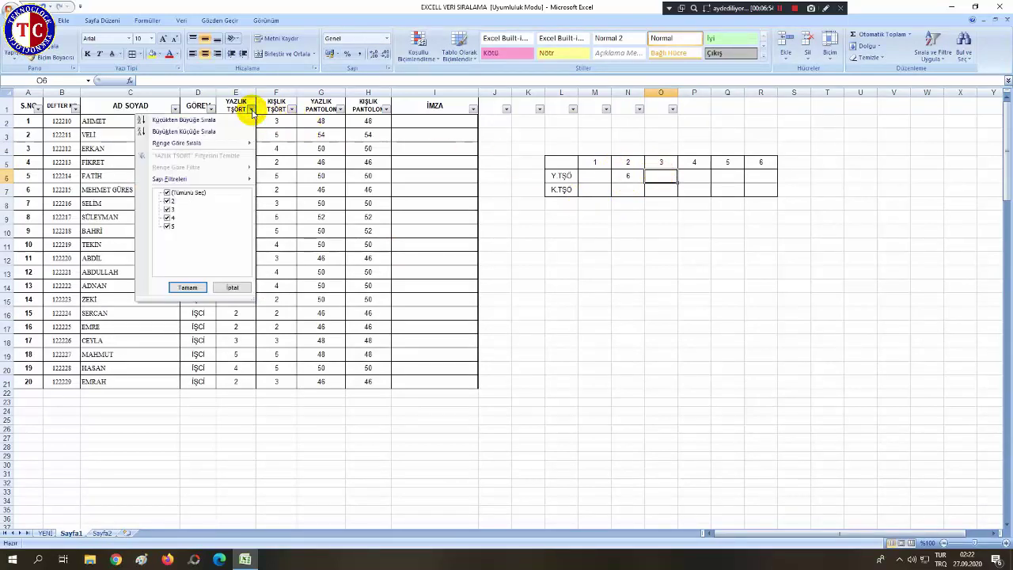
{"action": "left_click", "coordinate": [168, 192]}
{"action": "left_click", "coordinate": [167, 209]}
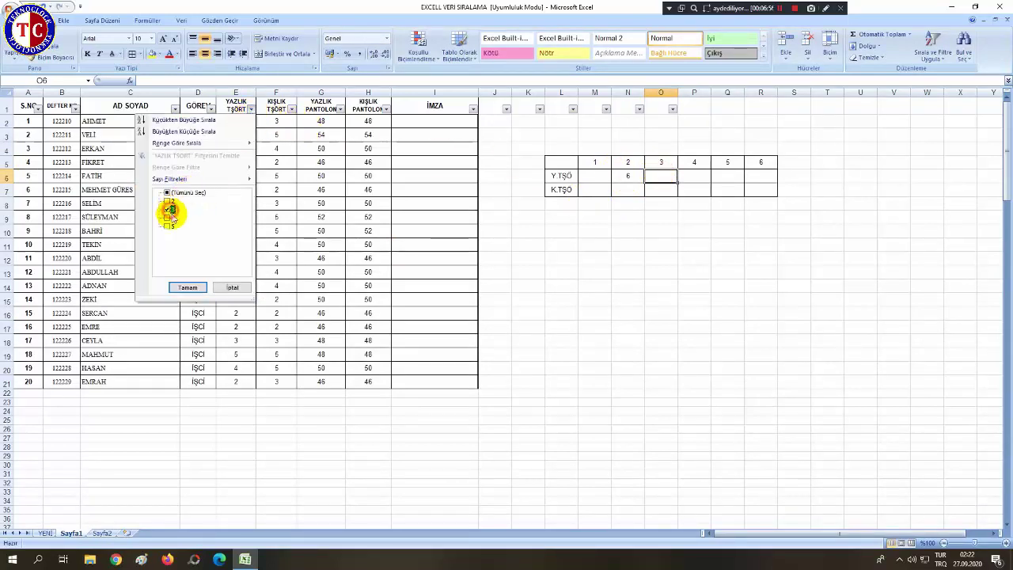
{"action": "left_click", "coordinate": [188, 287]}
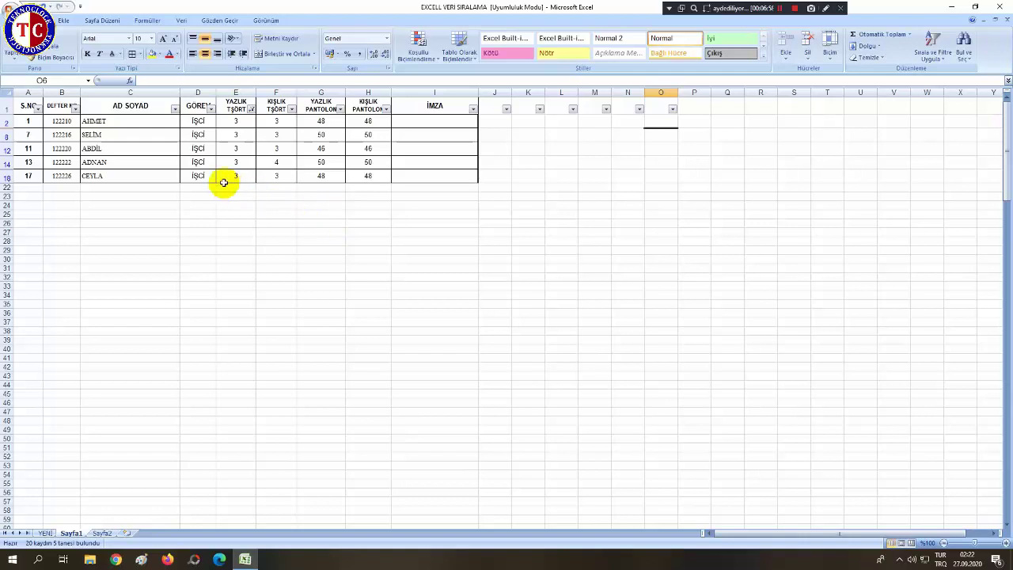
{"action": "left_click_drag", "start_coordinate": [239, 121], "coordinate": [241, 184]}
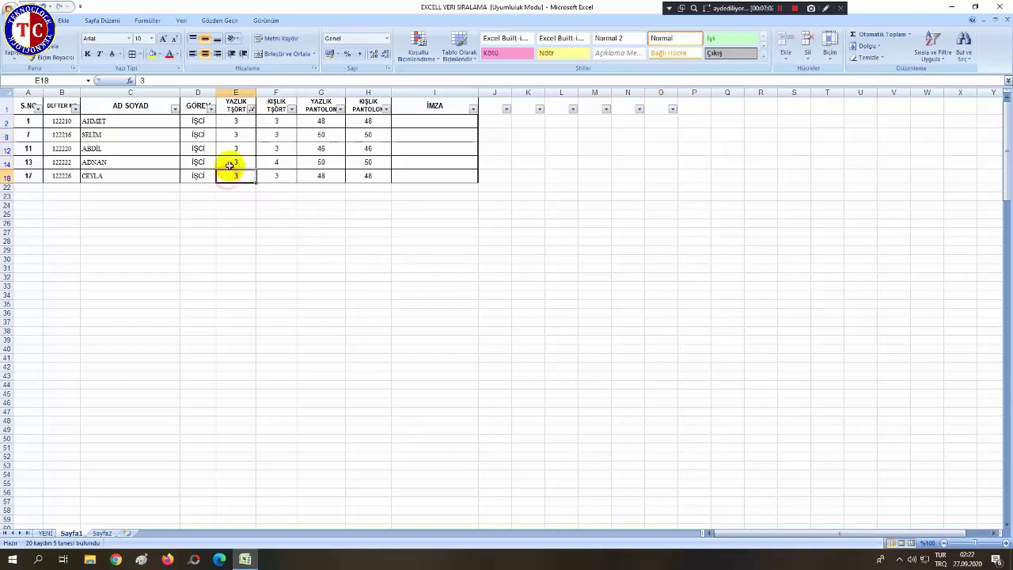
{"action": "left_click", "coordinate": [240, 121]}
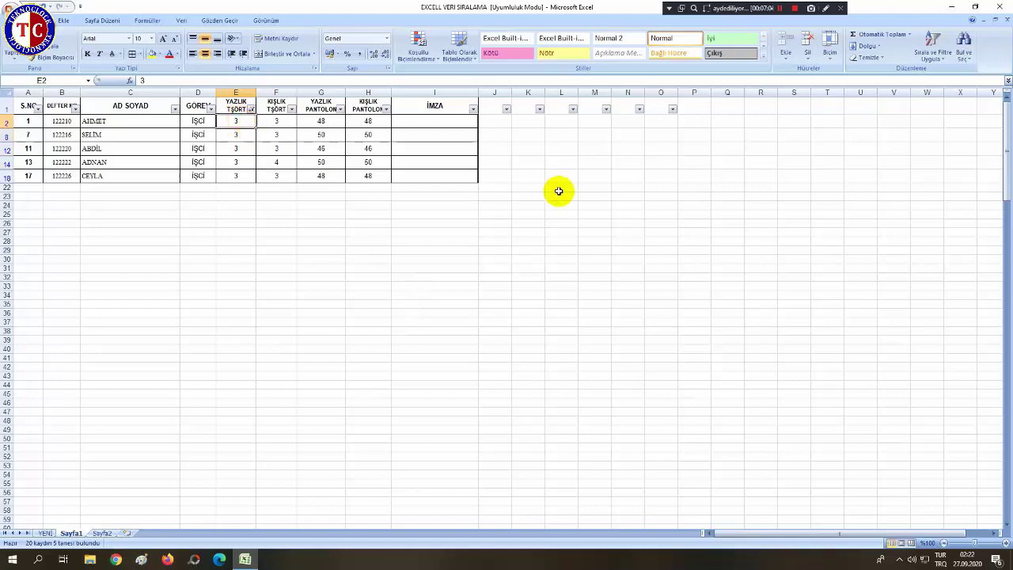
- Show all staff again and enter 5 in O6 for size 3
{"action": "left_click", "coordinate": [249, 109]}
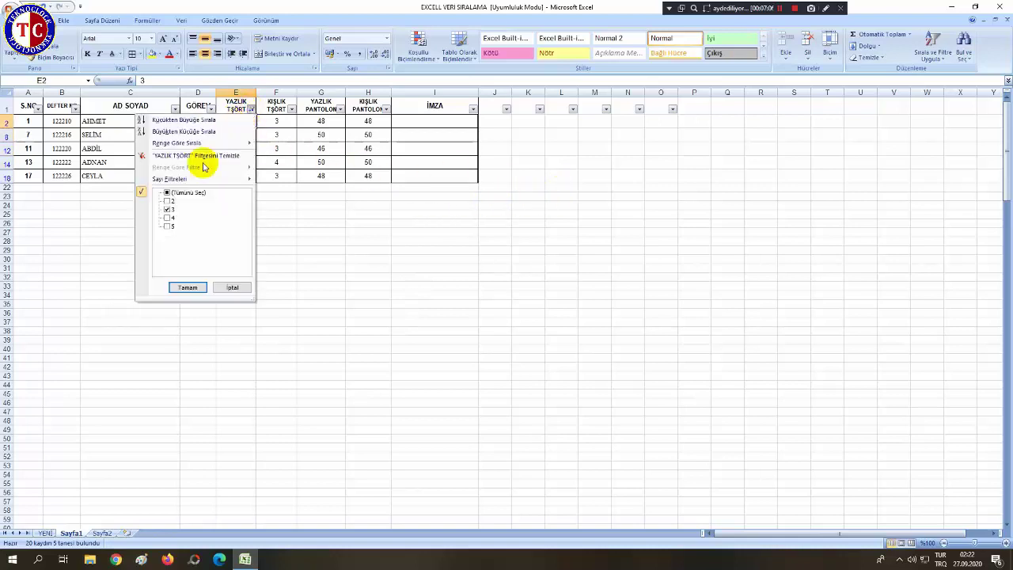
{"action": "left_click", "coordinate": [168, 192]}
{"action": "left_click", "coordinate": [198, 287]}
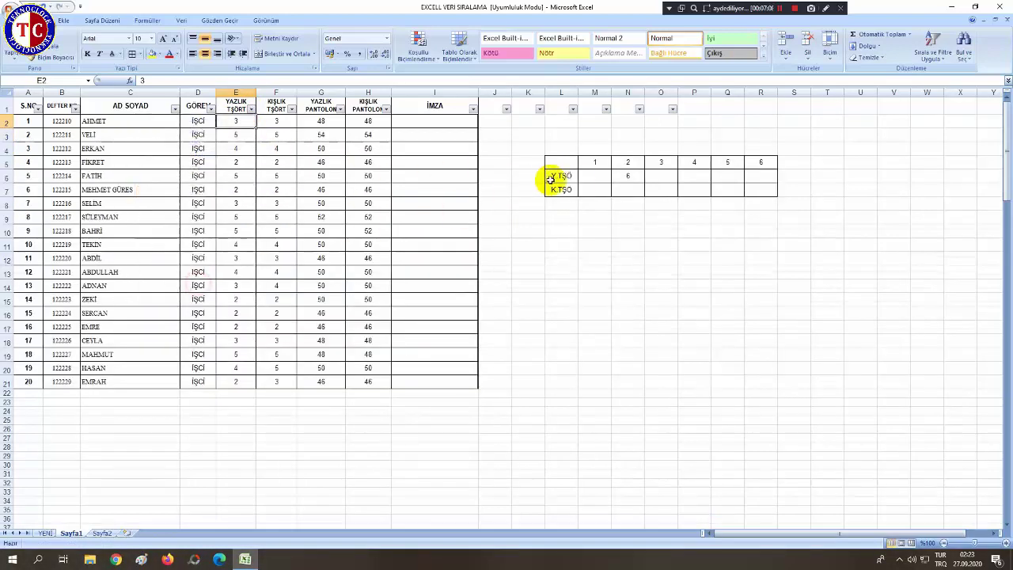
{"action": "left_click", "coordinate": [662, 180]}
{"action": "type", "text": "5"}
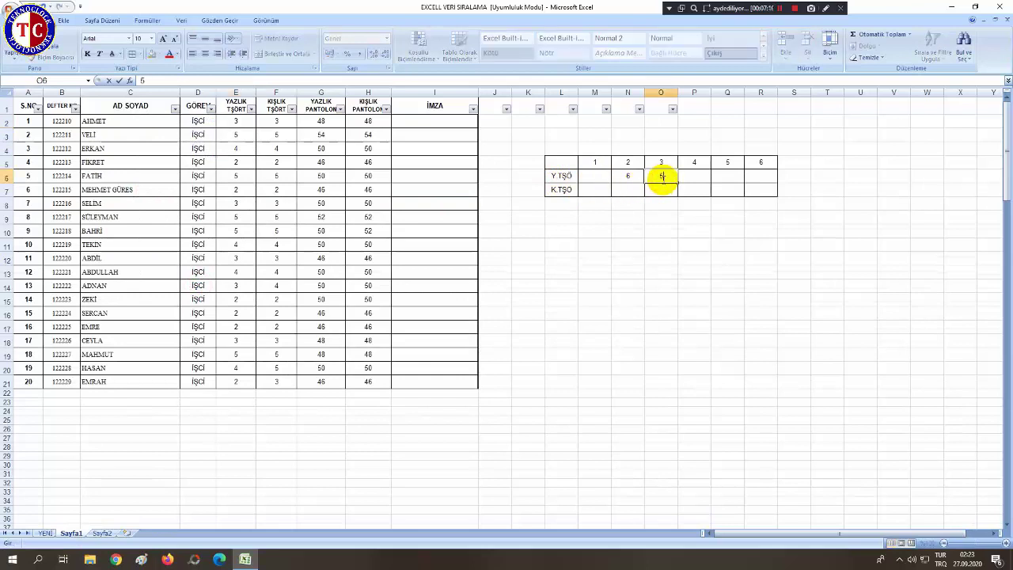
{"action": "left_click", "coordinate": [404, 231]}
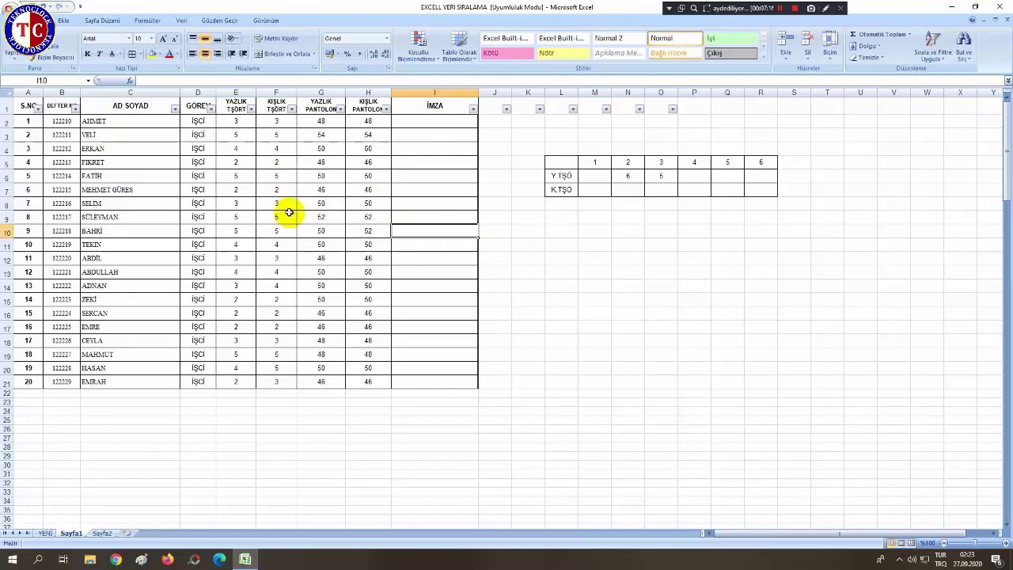
- Enter 40, 42, 44 in M9:O9 and fill the series through 50 in R9
{"action": "left_click", "coordinate": [181, 20]}
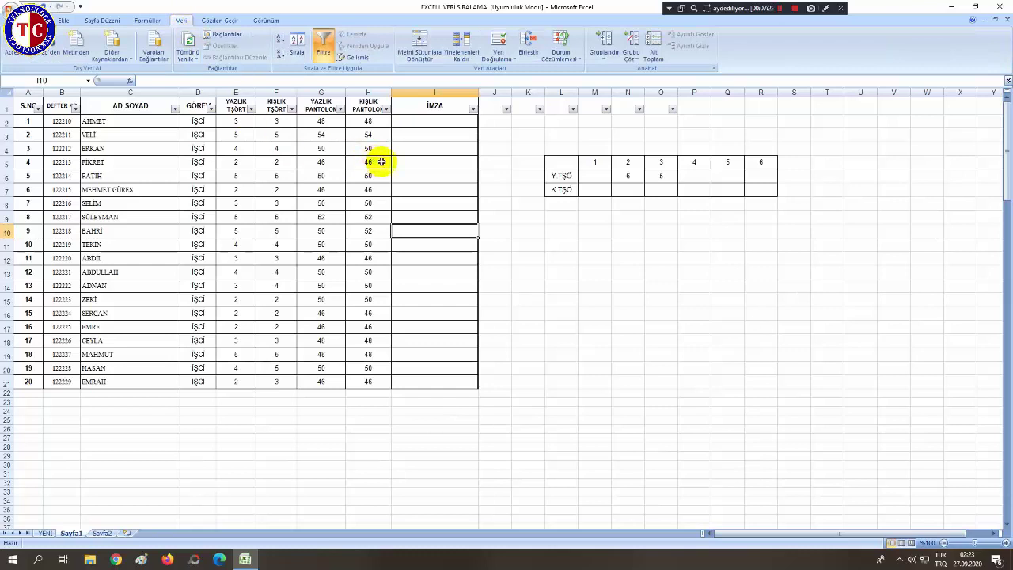
{"action": "left_click", "coordinate": [309, 148]}
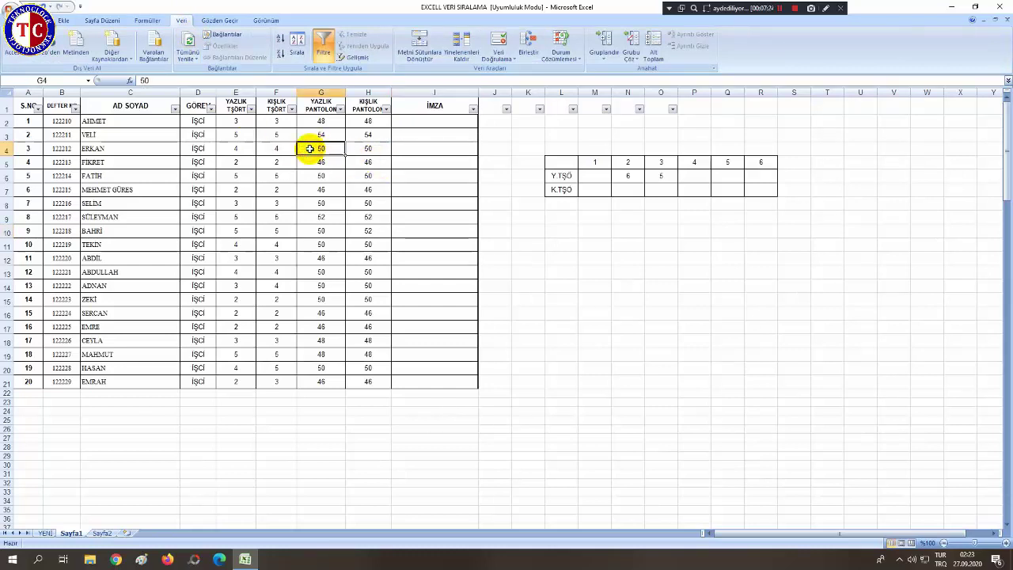
{"action": "left_click", "coordinate": [563, 217]}
{"action": "left_click", "coordinate": [596, 222]}
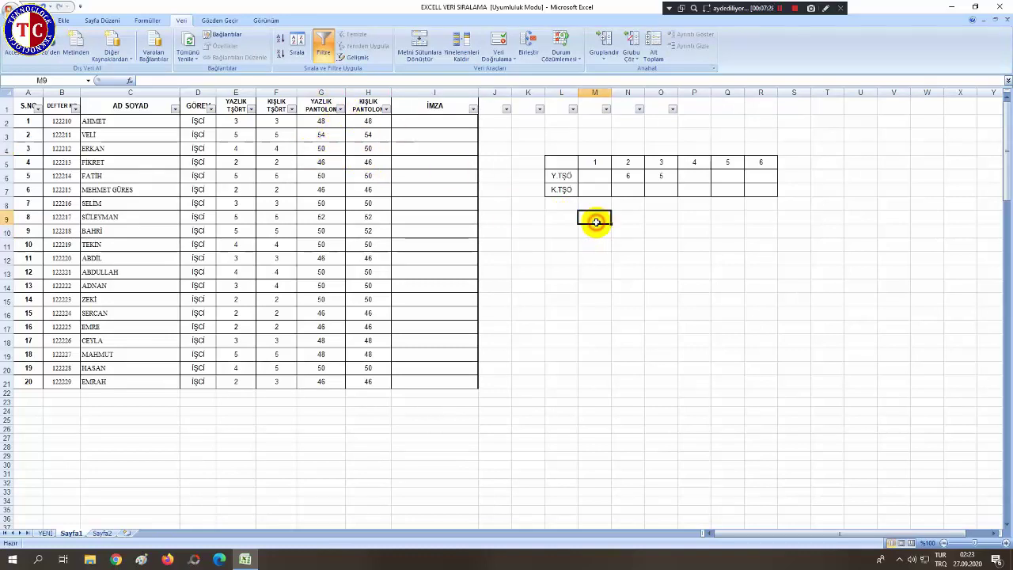
{"action": "type", "text": "40"}
{"action": "key", "text": "Tab"}
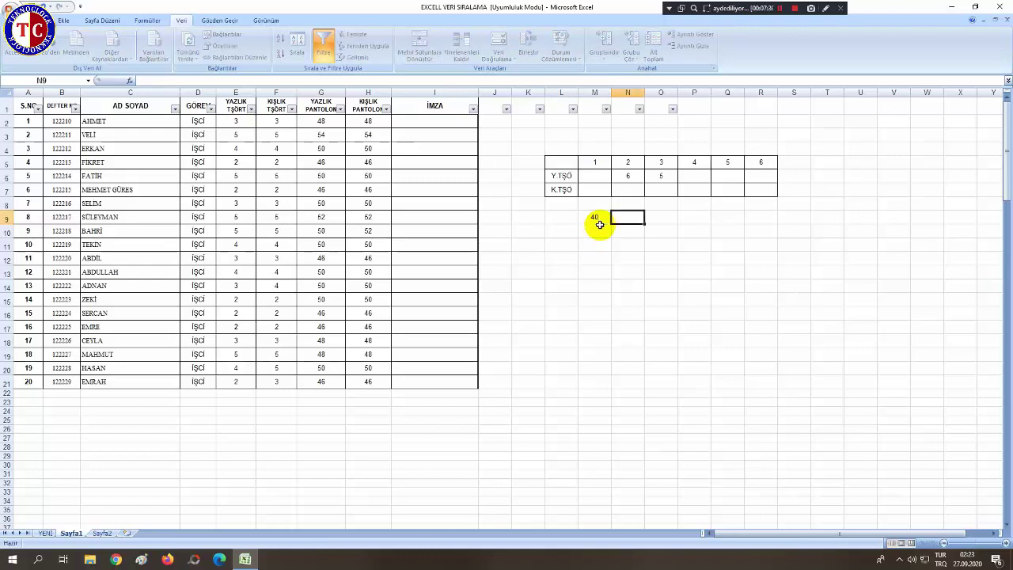
{"action": "type", "text": "42"}
{"action": "key", "text": "Tab"}
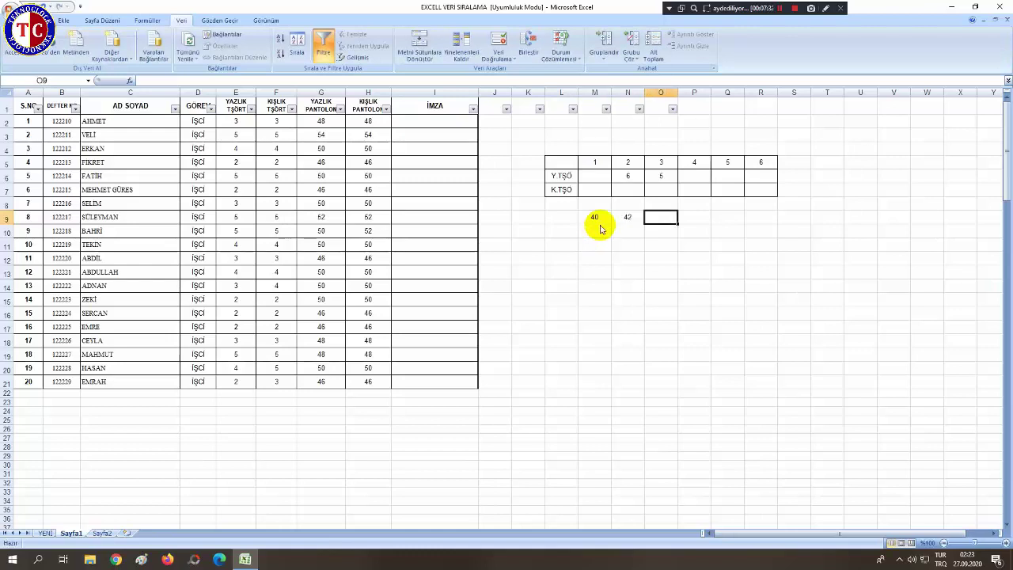
{"action": "type", "text": "44"}
{"action": "key", "text": "Tab"}
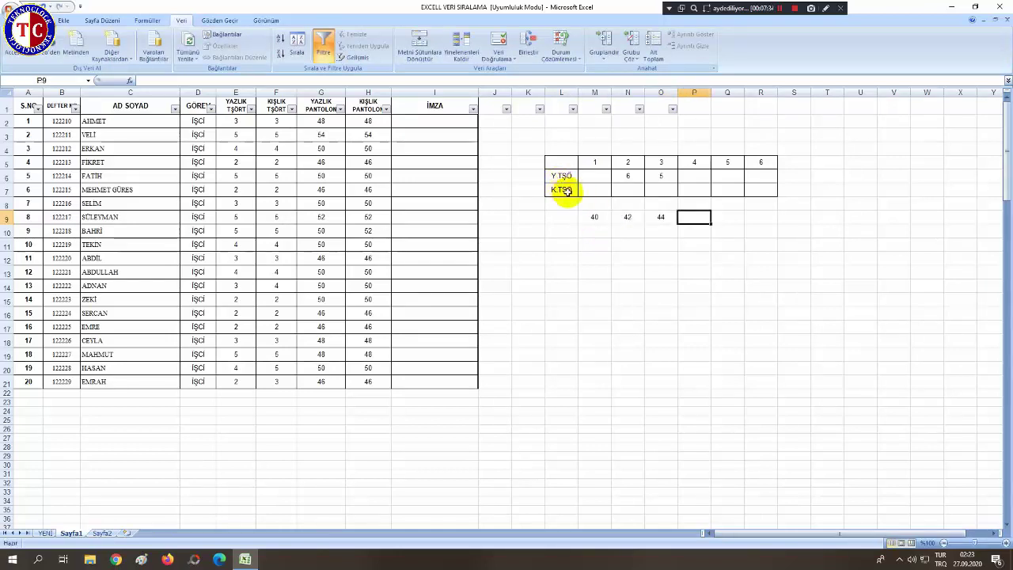
{"action": "left_click_drag", "start_coordinate": [595, 219], "coordinate": [637, 220]}
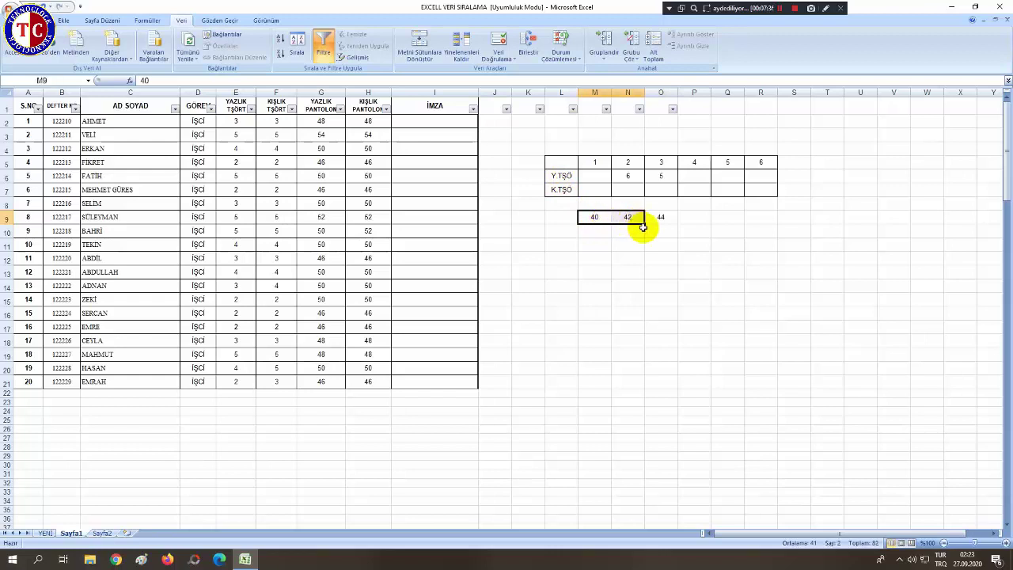
{"action": "left_click_drag", "start_coordinate": [645, 226], "coordinate": [767, 216]}
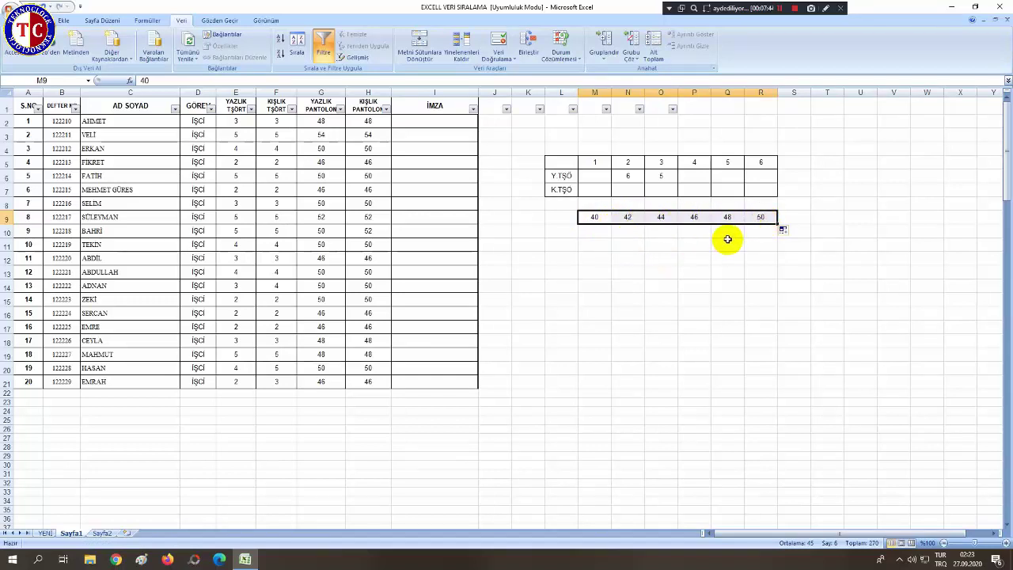
- Label L10 and L11 as Y.PAN and K.PAN
{"action": "left_click", "coordinate": [571, 232]}
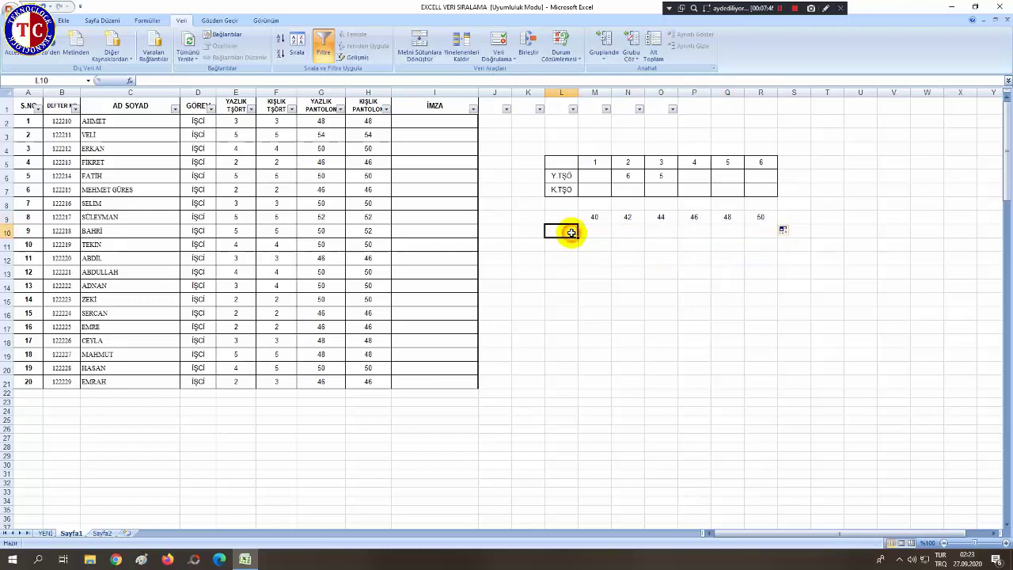
{"action": "type", "text": "Y.PAN"}
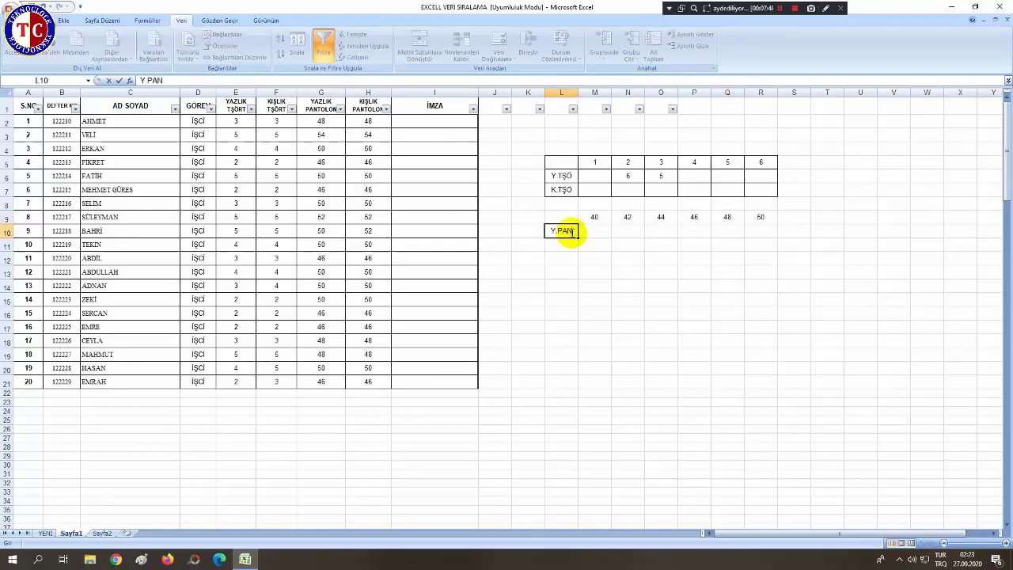
{"action": "key", "text": "Return"}
{"action": "type", "text": "K.PAN"}
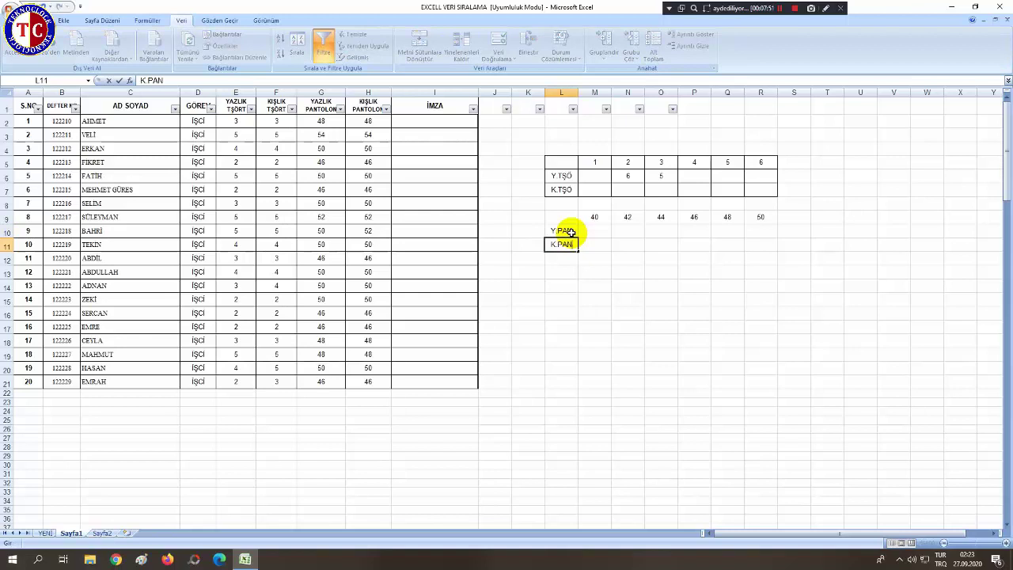
{"action": "key", "text": "Return"}
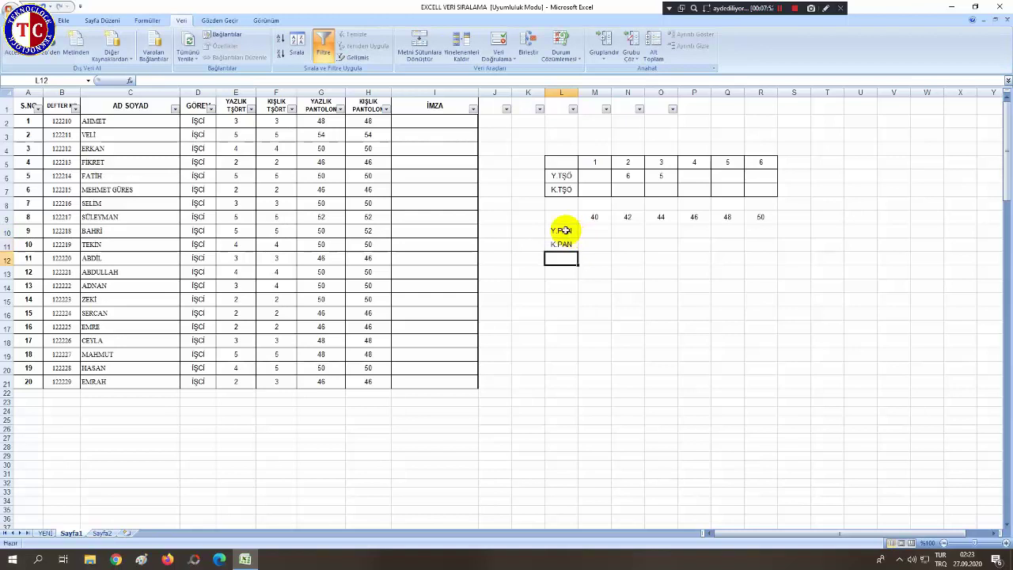
- Apply All Borders to the trouser table L9:R11 and check its count cells
{"action": "left_click_drag", "start_coordinate": [565, 215], "coordinate": [764, 245]}
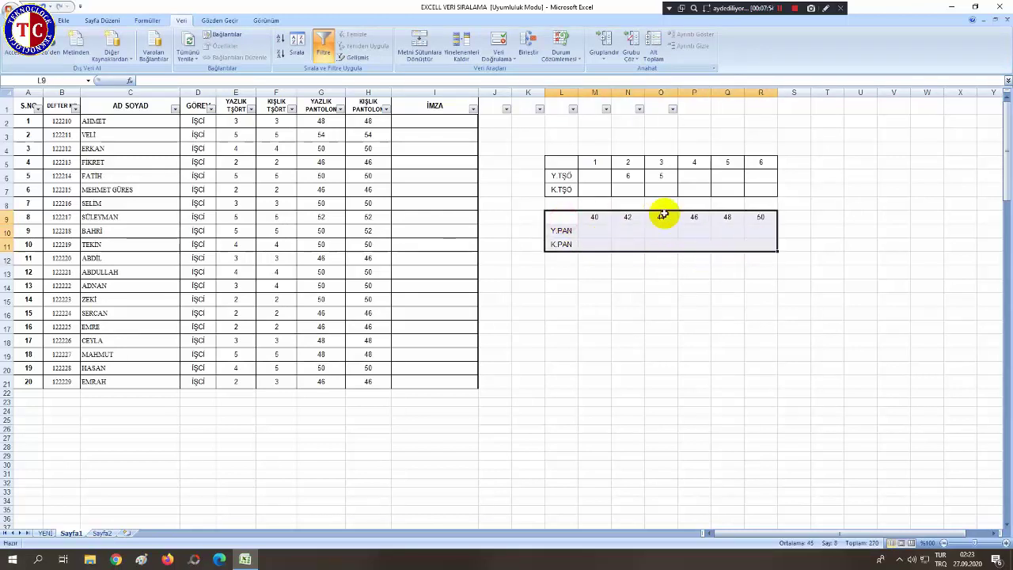
{"action": "left_click", "coordinate": [40, 19]}
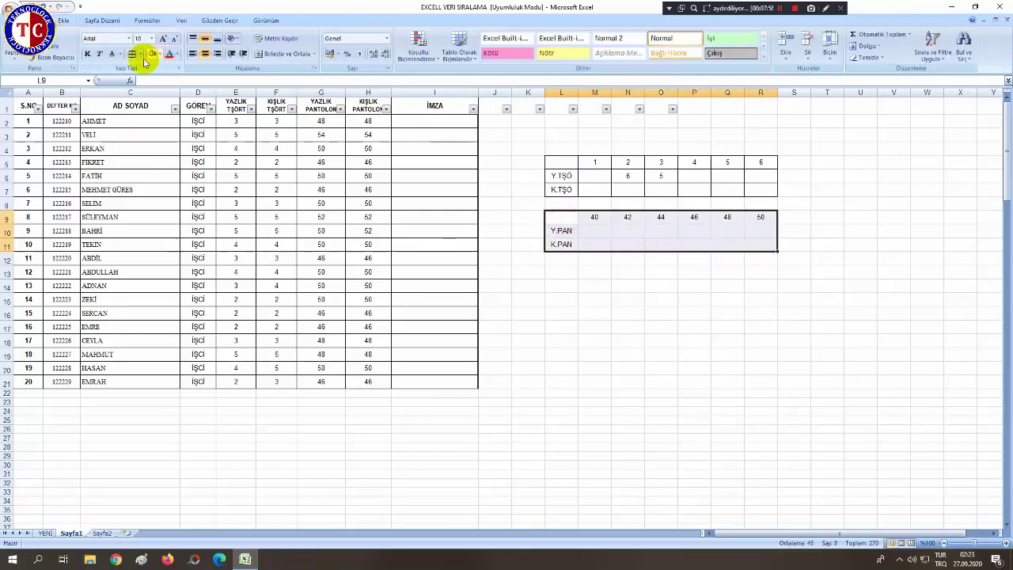
{"action": "left_click", "coordinate": [132, 54]}
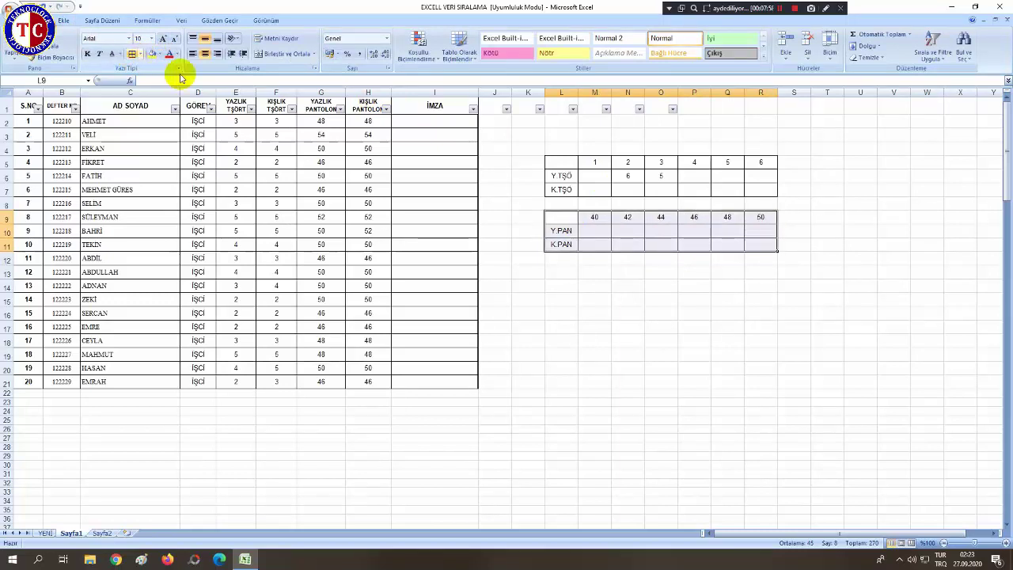
{"action": "left_click", "coordinate": [657, 271]}
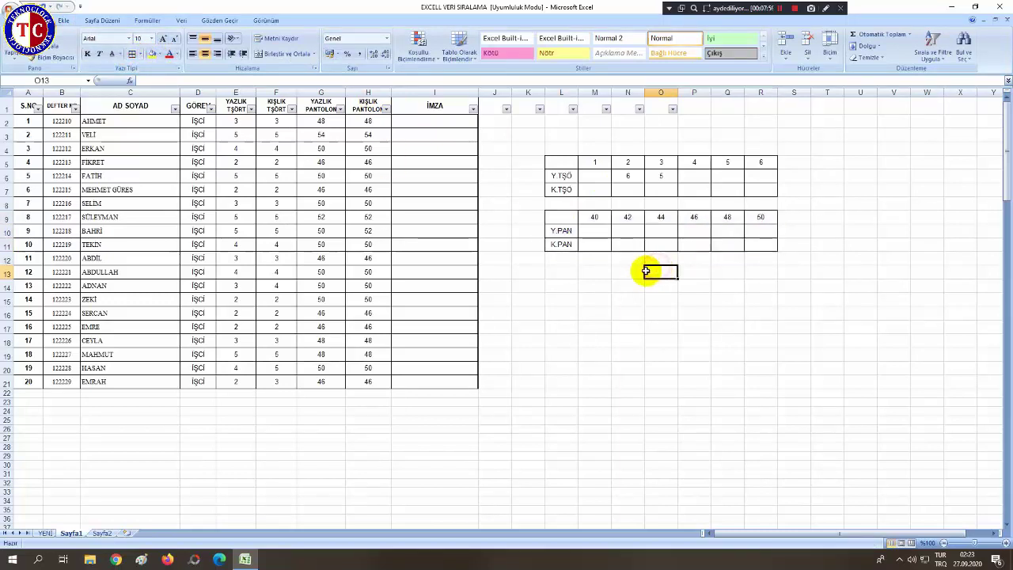
{"action": "left_click", "coordinate": [594, 231]}
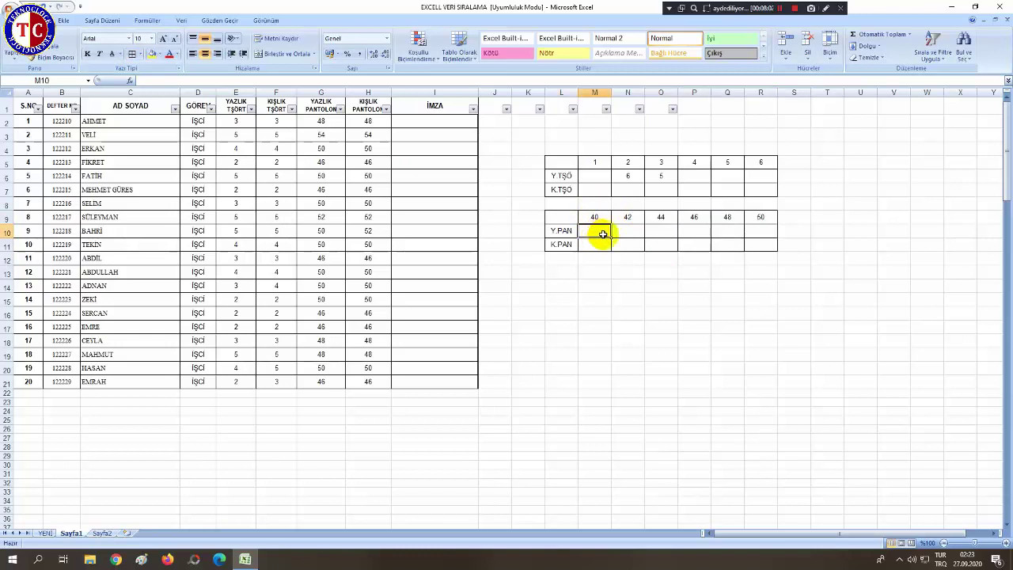
{"action": "left_click", "coordinate": [633, 231]}
{"action": "left_click", "coordinate": [658, 231]}
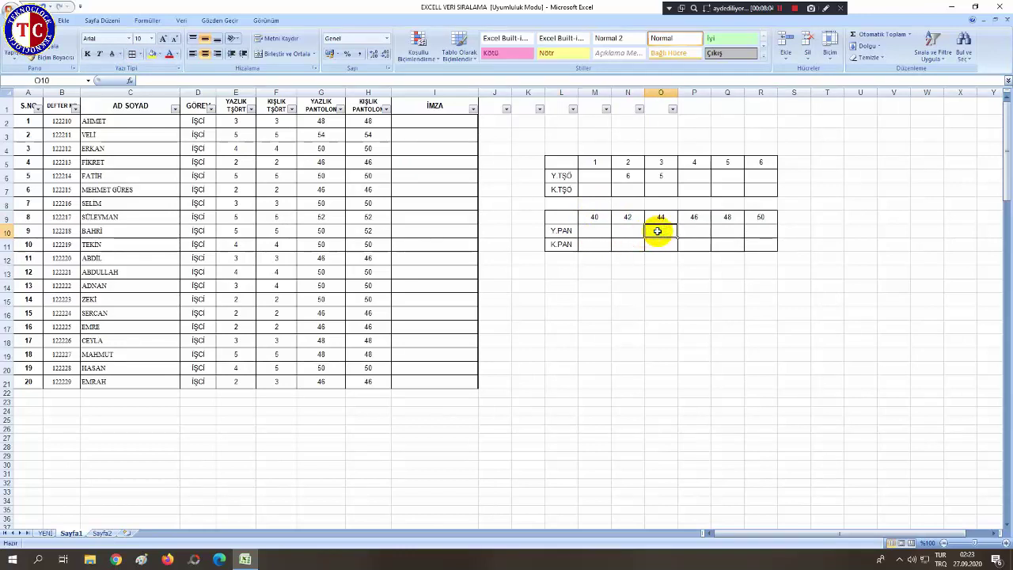
{"action": "left_click", "coordinate": [598, 235]}
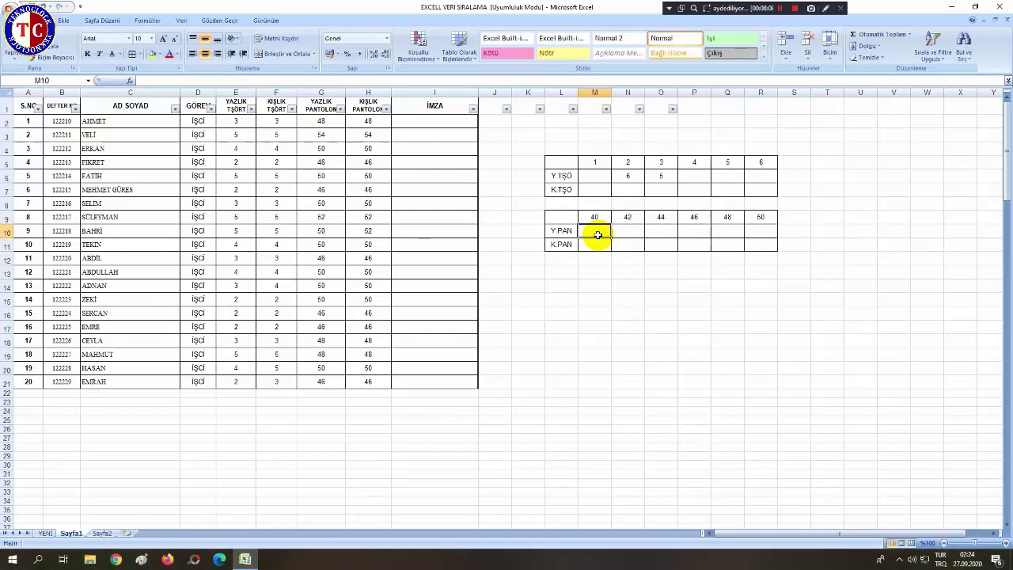
- Filter YAZLIK PANTOLON to size 46 and count the 6 matching rows
{"action": "left_click", "coordinate": [341, 110]}
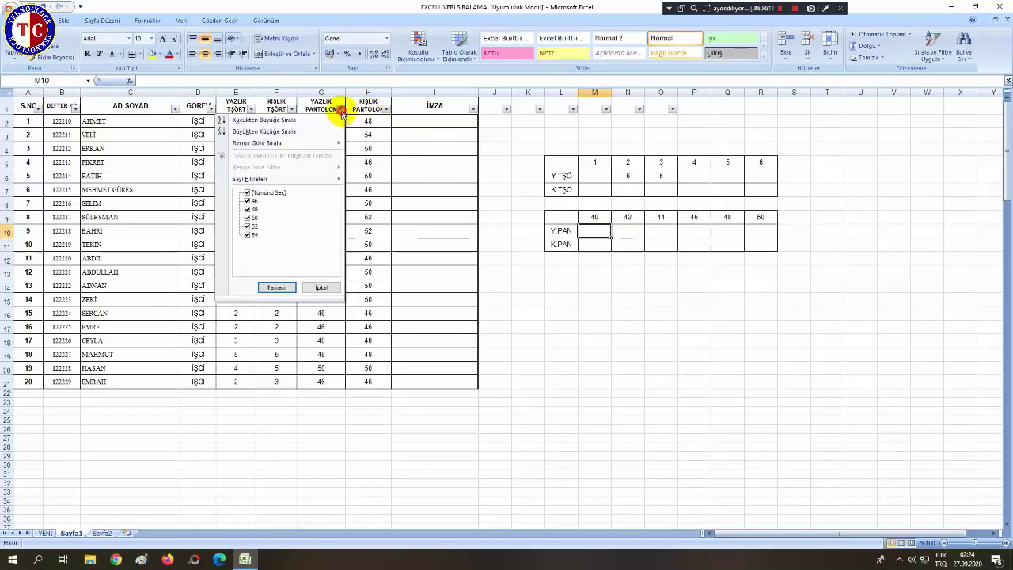
{"action": "left_click", "coordinate": [265, 193]}
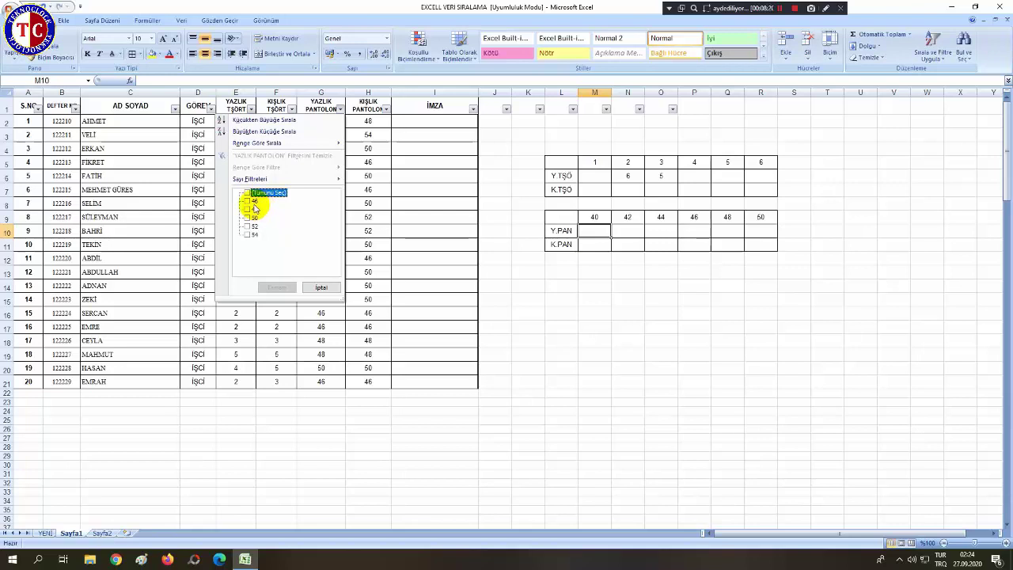
{"action": "left_click", "coordinate": [276, 288]}
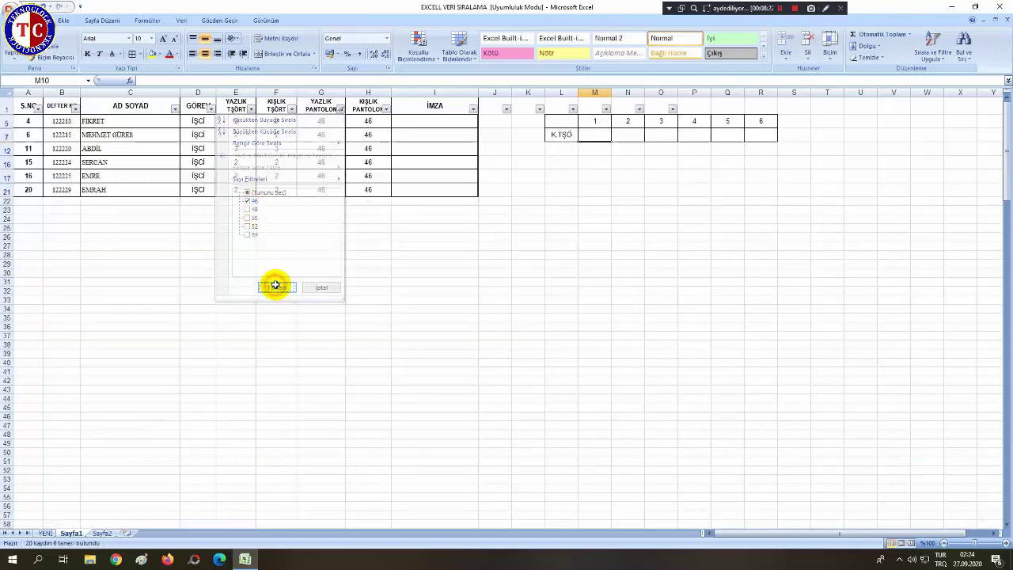
{"action": "left_click_drag", "start_coordinate": [235, 121], "coordinate": [246, 187]}
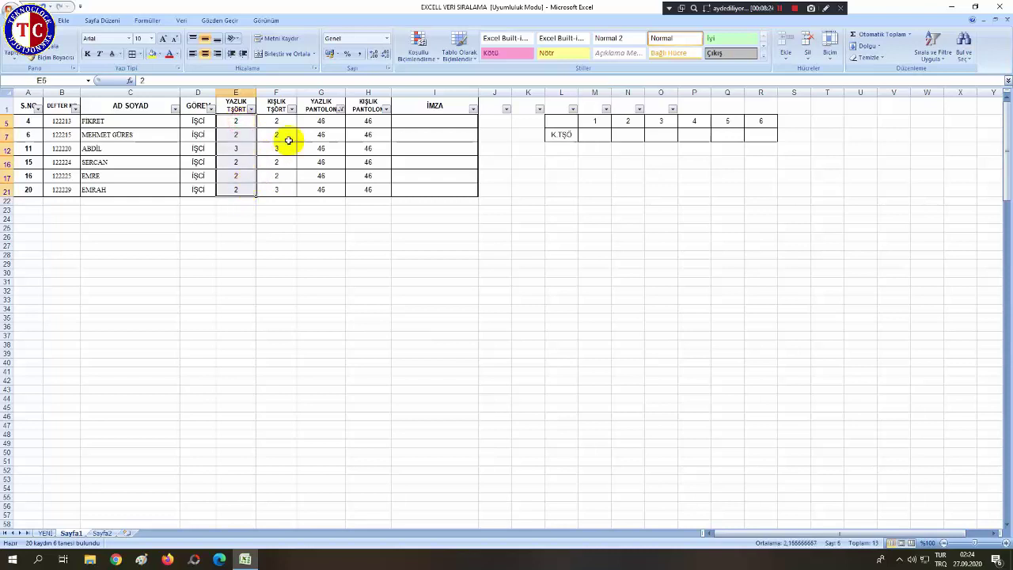
{"action": "left_click_drag", "start_coordinate": [321, 122], "coordinate": [320, 189]}
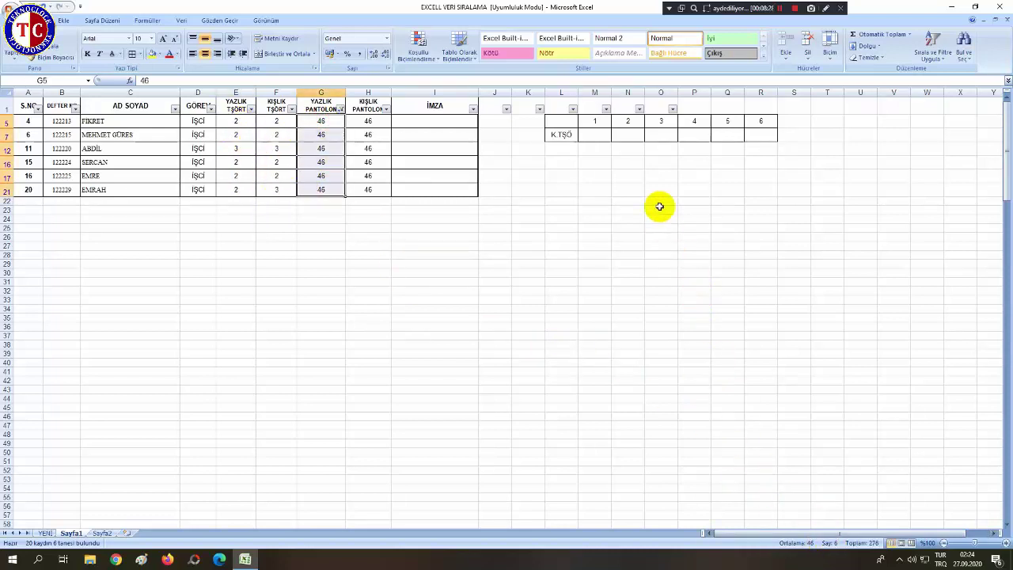
- Clear the trouser filter and enter 6 in P10 under size 46
{"action": "left_click", "coordinate": [341, 108]}
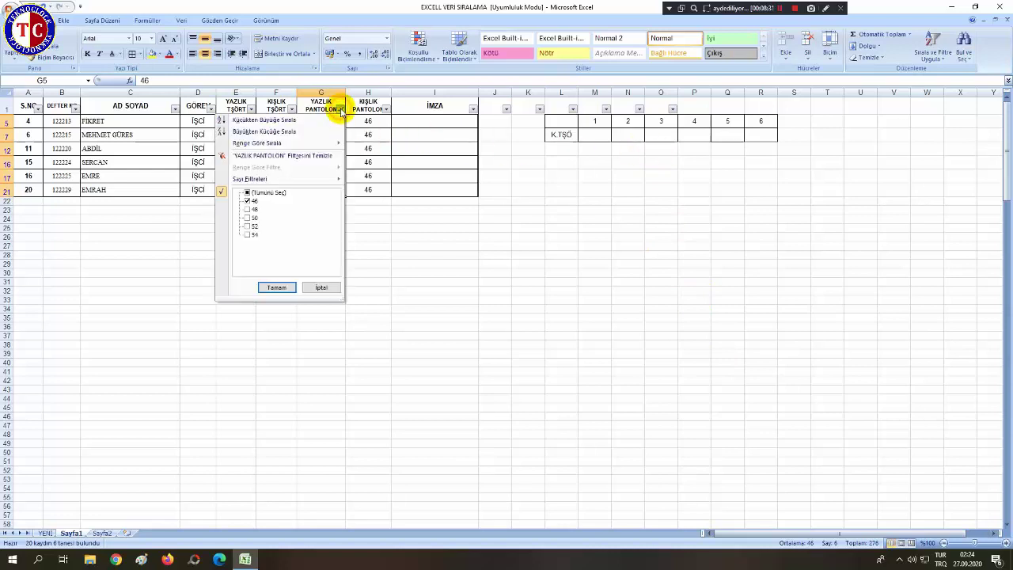
{"action": "left_click", "coordinate": [276, 288]}
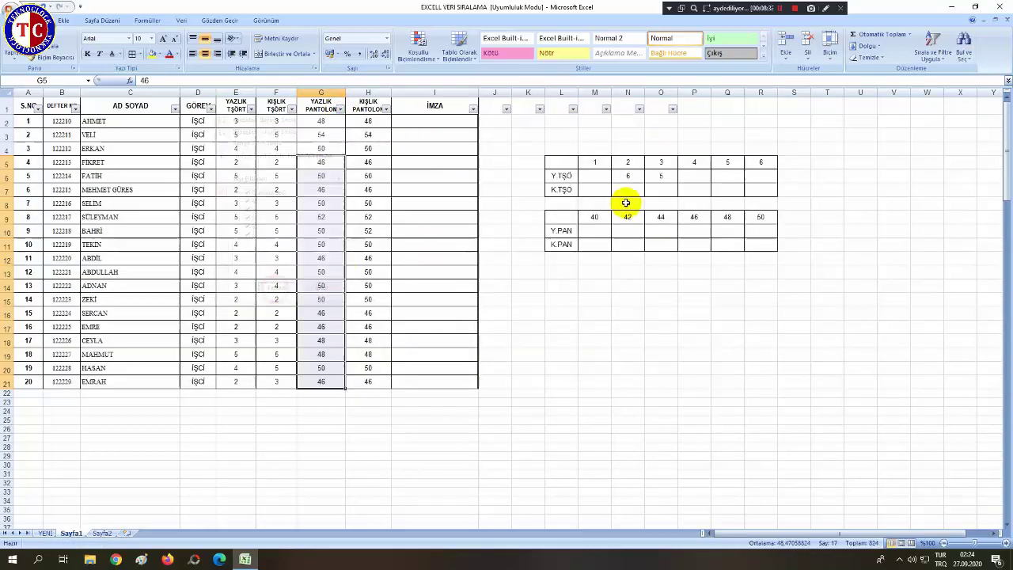
{"action": "left_click", "coordinate": [693, 231]}
{"action": "type", "text": "6"}
{"action": "key", "text": "Return"}
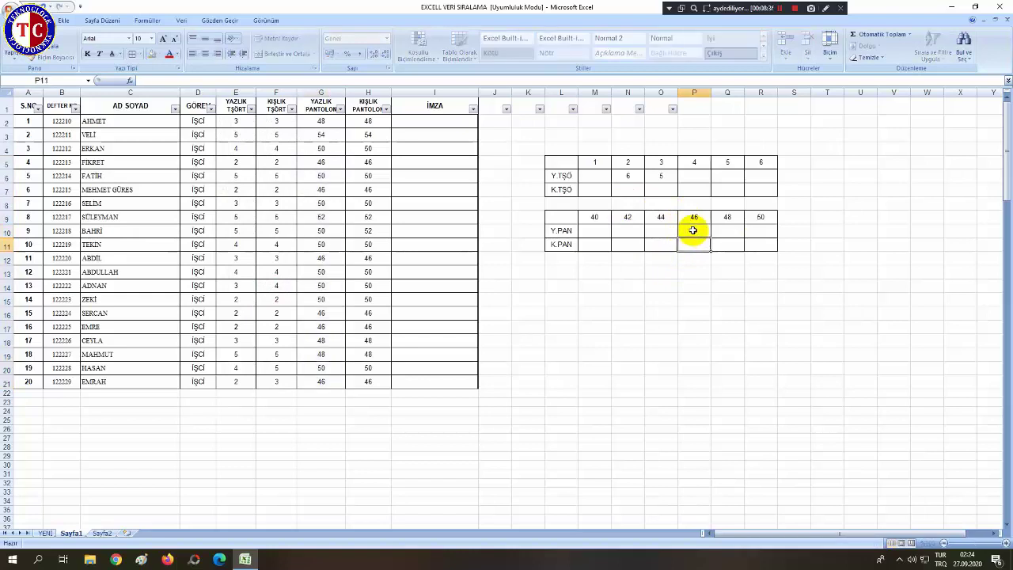